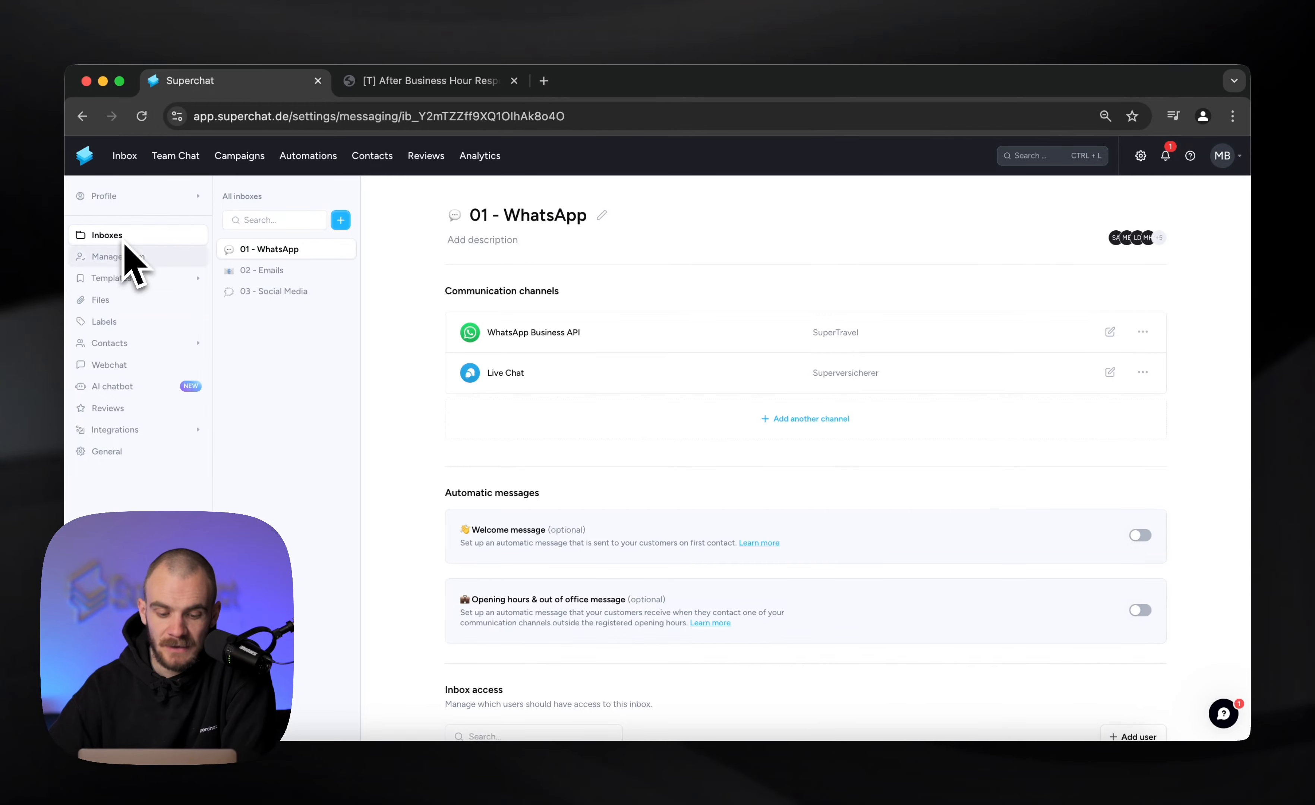
Enable opening hours and out of office message for the 01 - WhatsApp inbox and save its weekly opening hours
scroll(493, 440, down, 7)
scroll(500, 446, up, 2)
scroll(500, 432, up, 2)
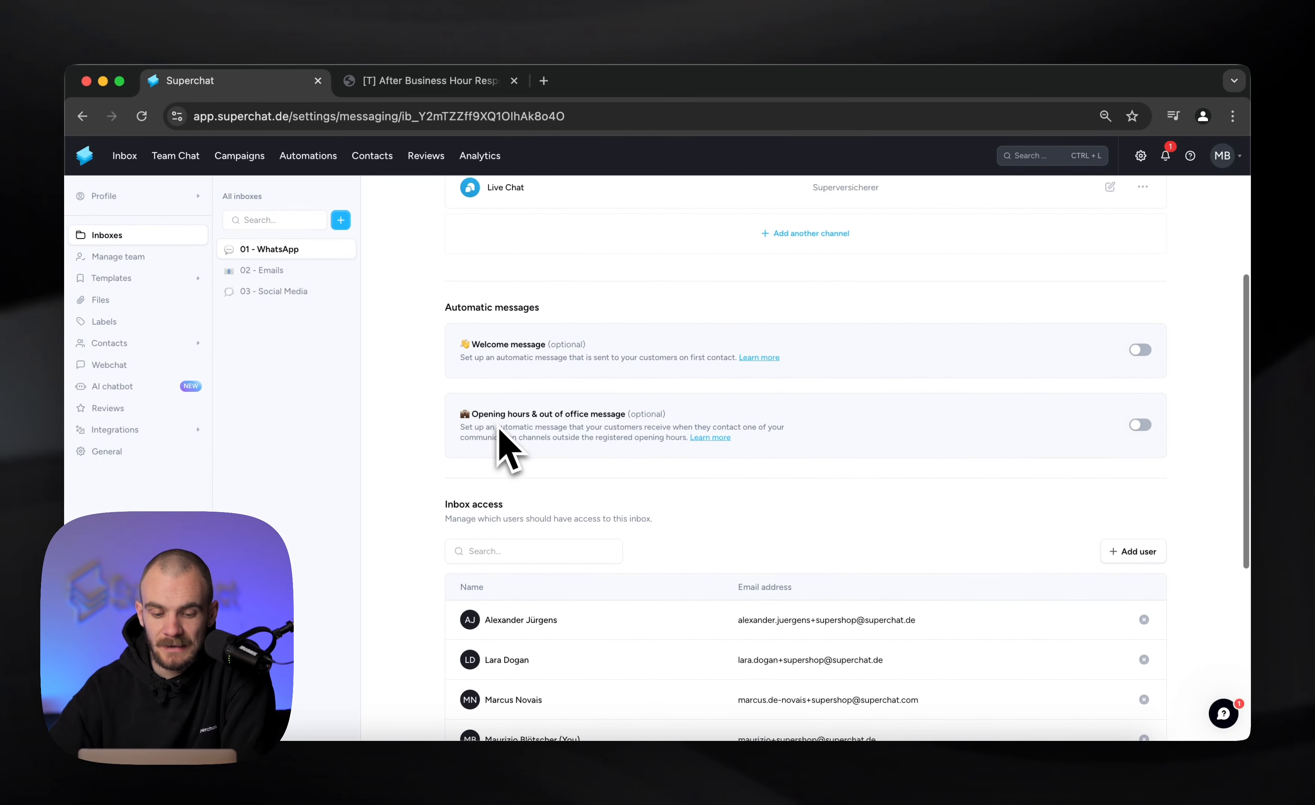
click(1140, 425)
scroll(1139, 461, down, 10)
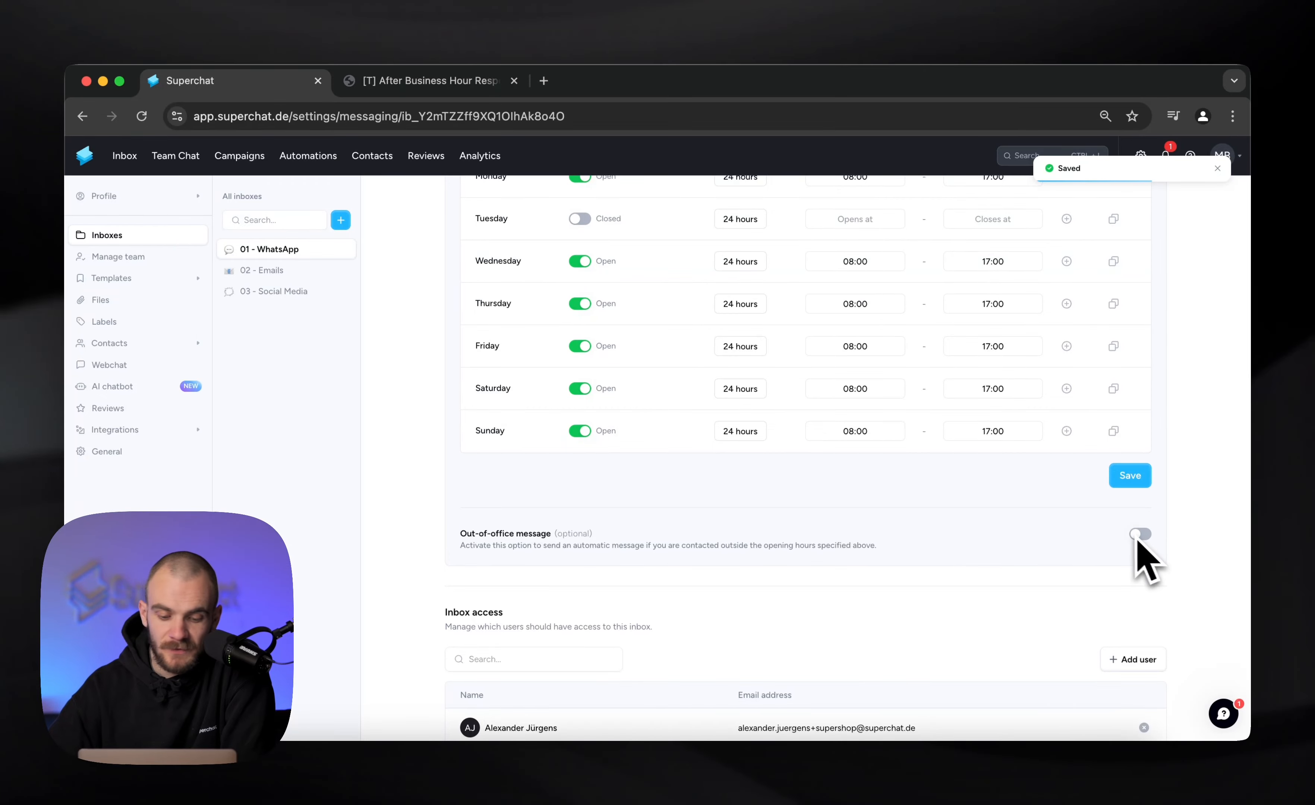
scroll(1080, 518, up, 5)
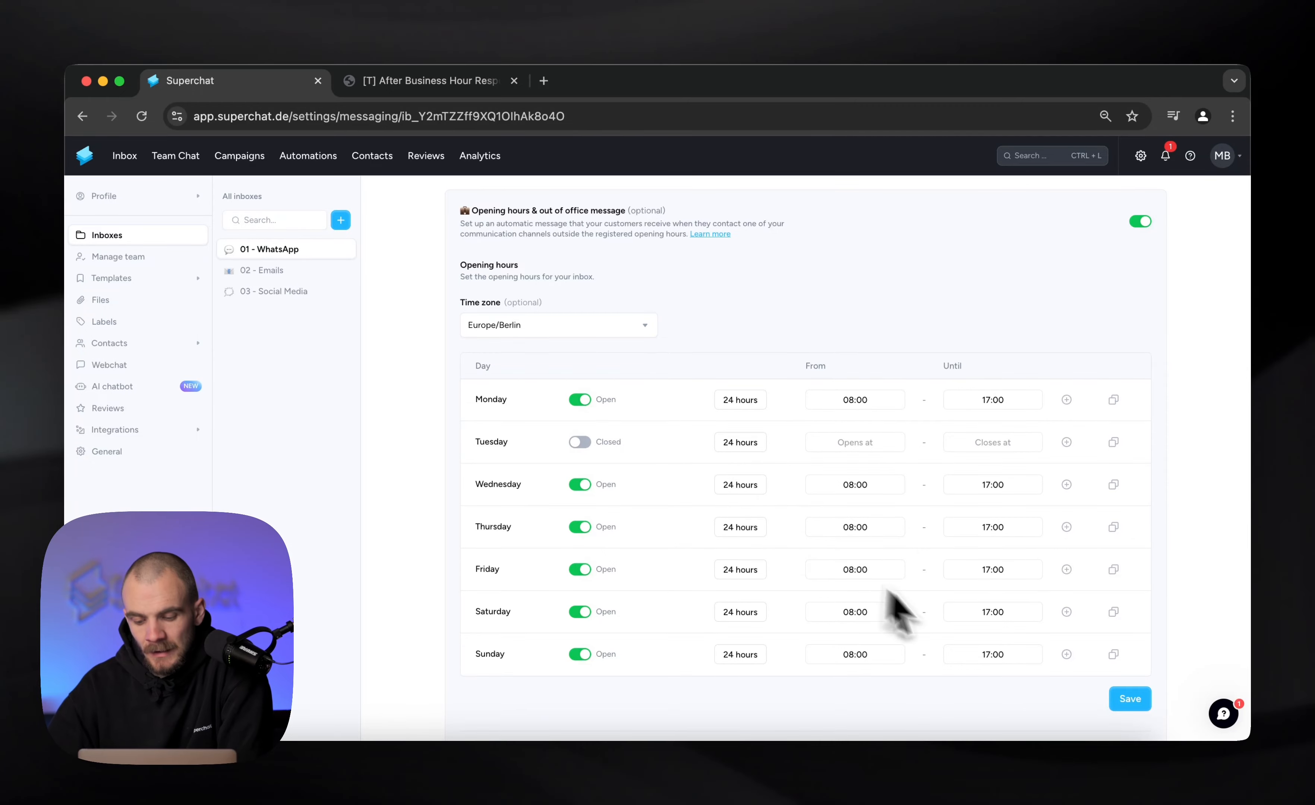
click(1115, 694)
click(800, 535)
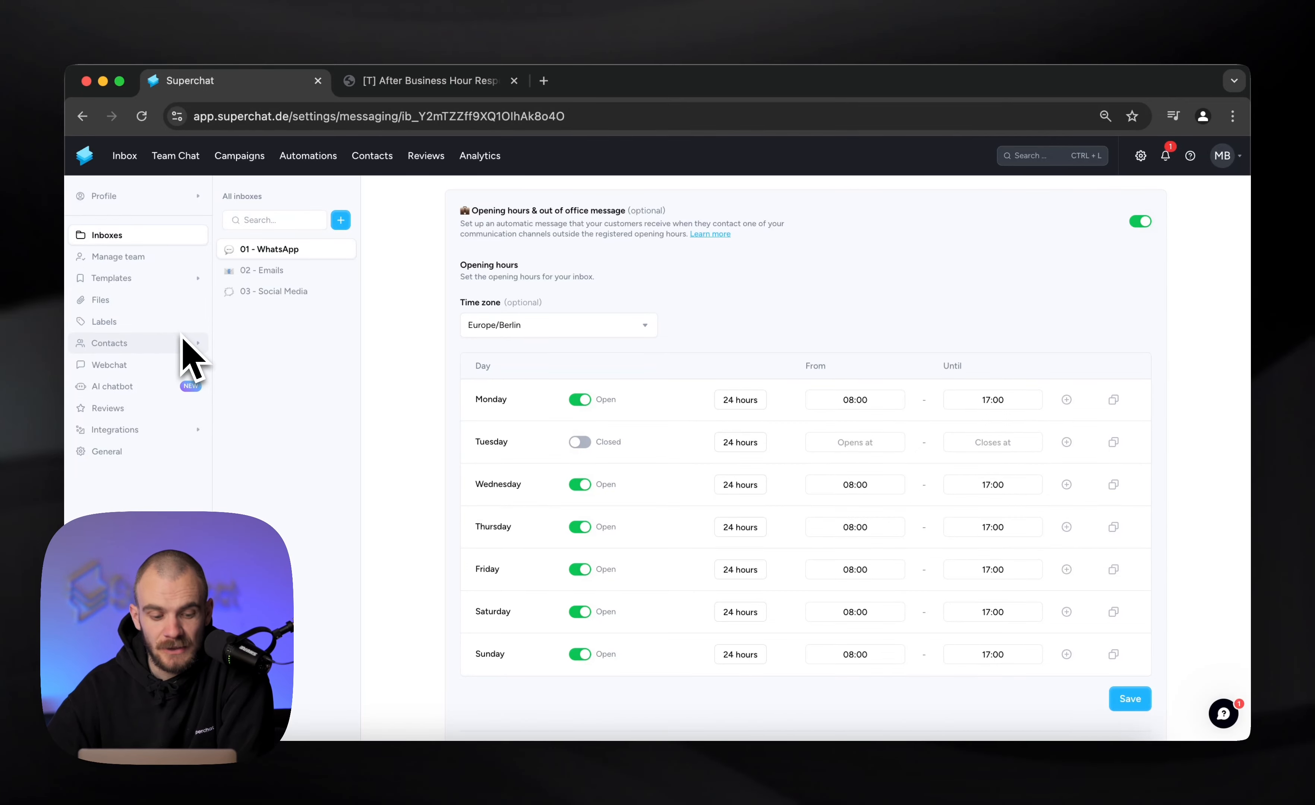
Create a new AI chatbot named Soapy and proceed to its instructions
click(119, 387)
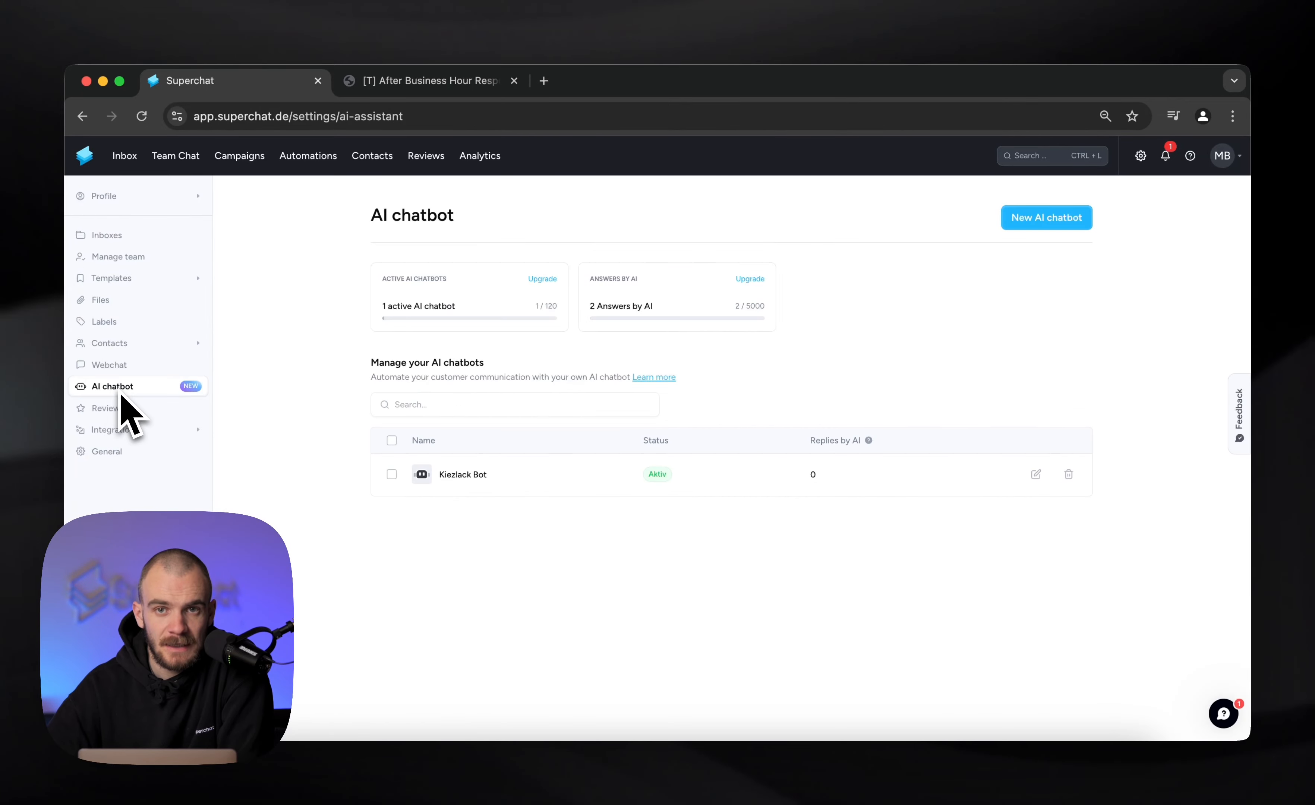
click(1071, 221)
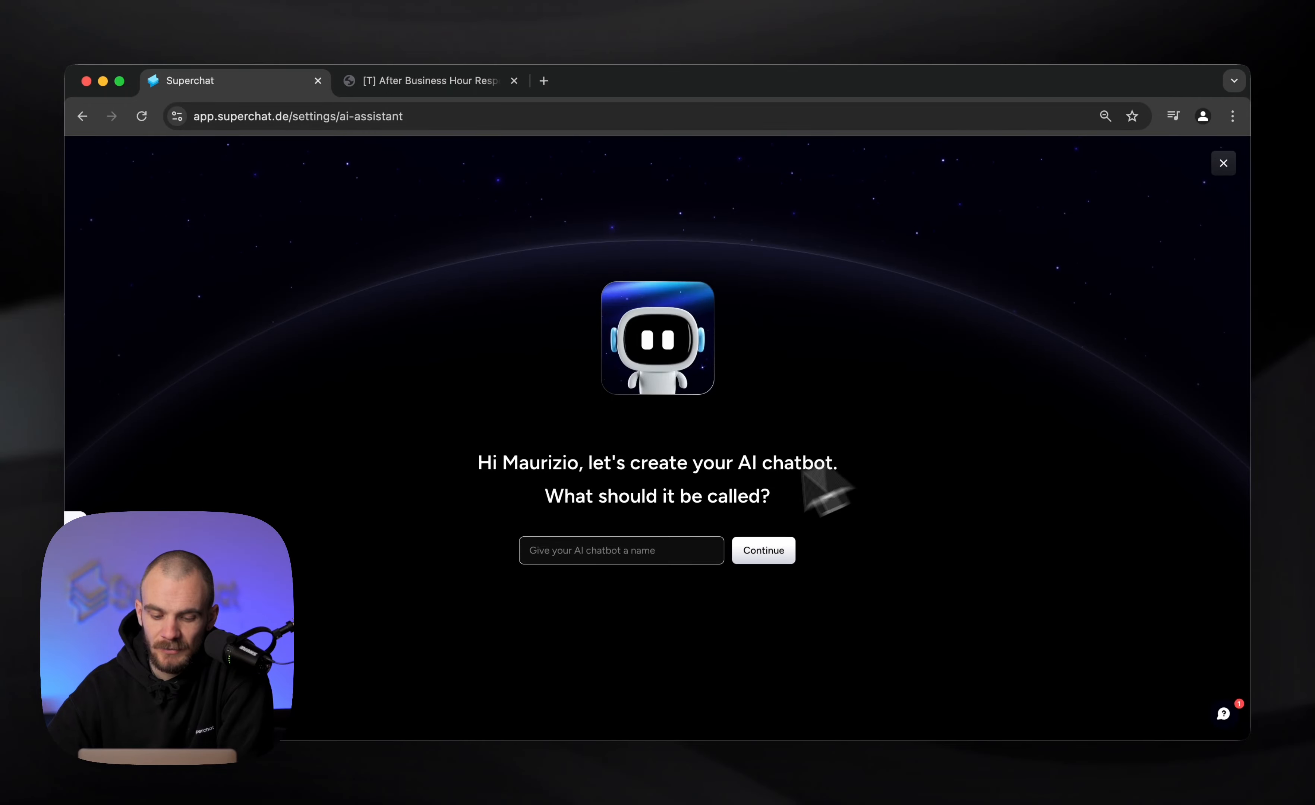
click(641, 540)
text(Soapy)
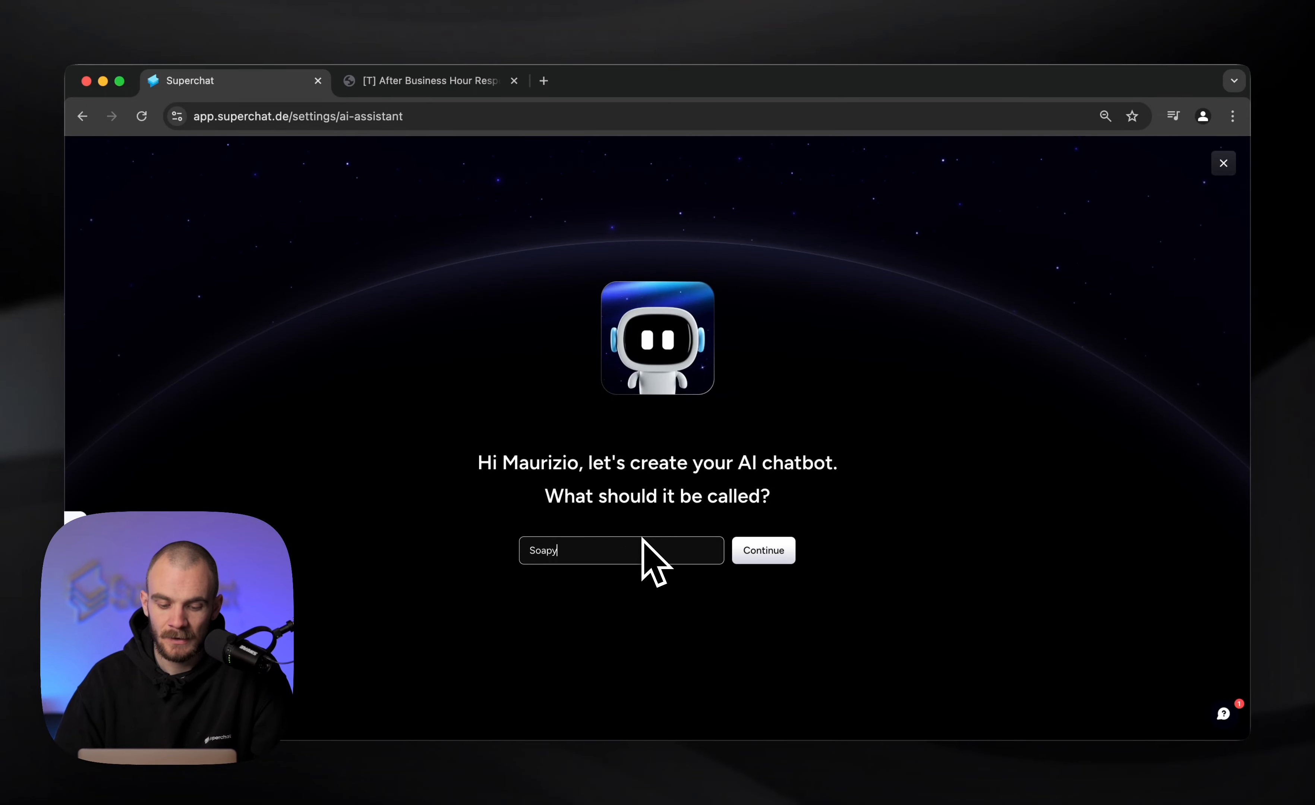
click(751, 559)
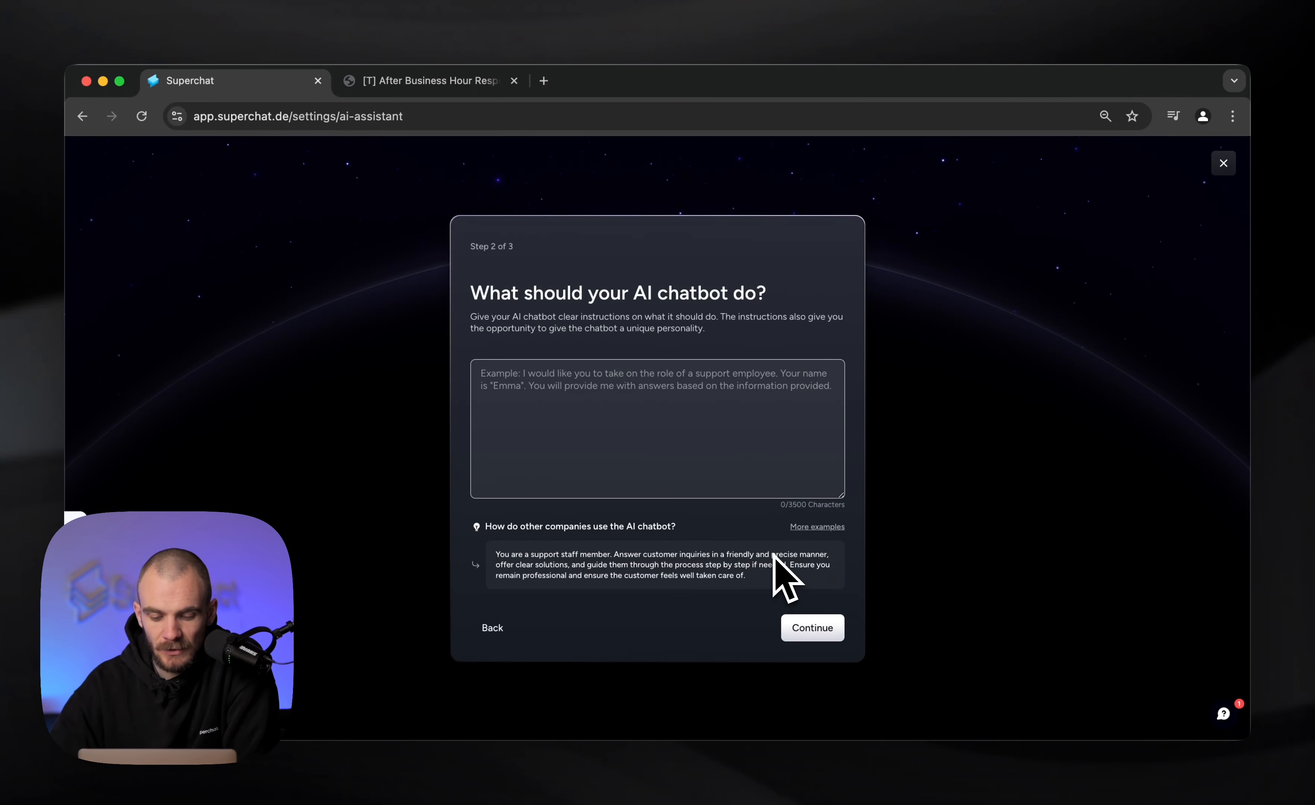
Fill the chatbot's instructions with the Support prompt template and review the inserted text
click(831, 527)
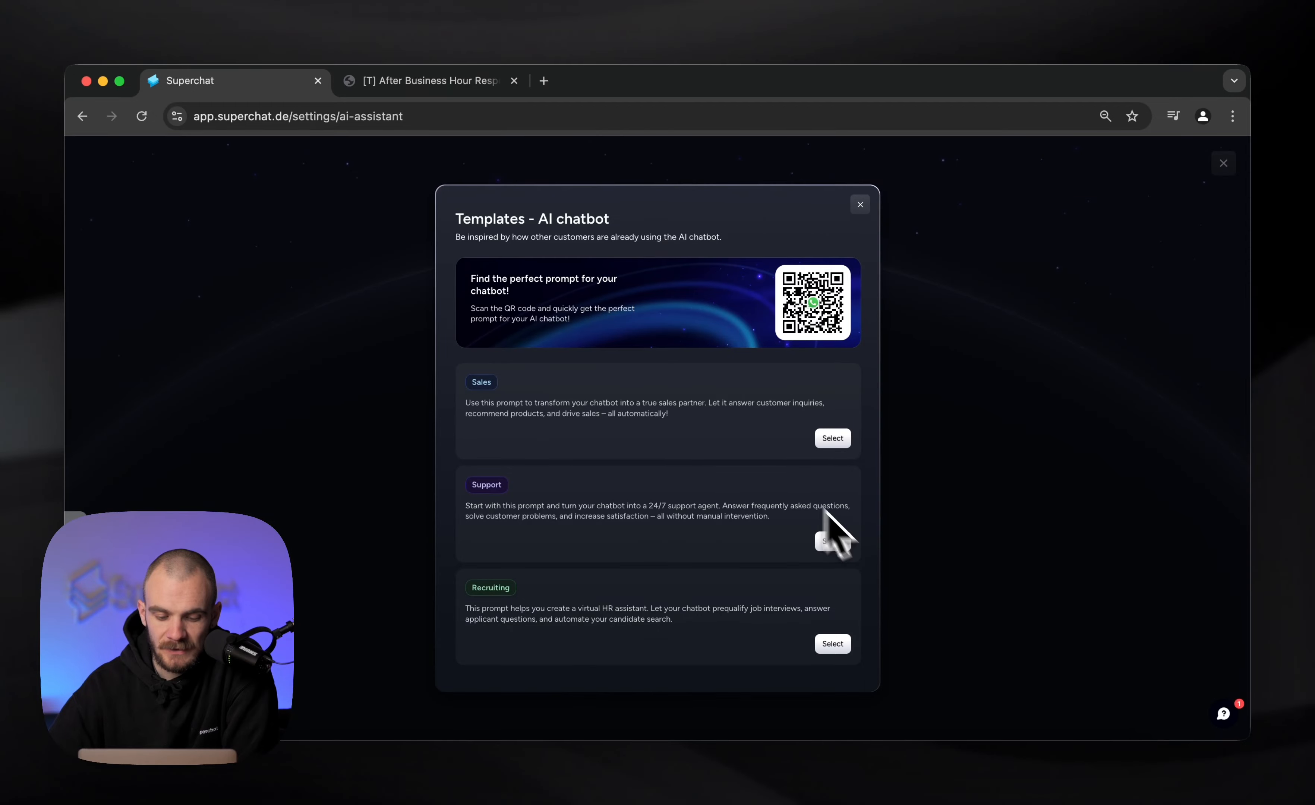
click(834, 542)
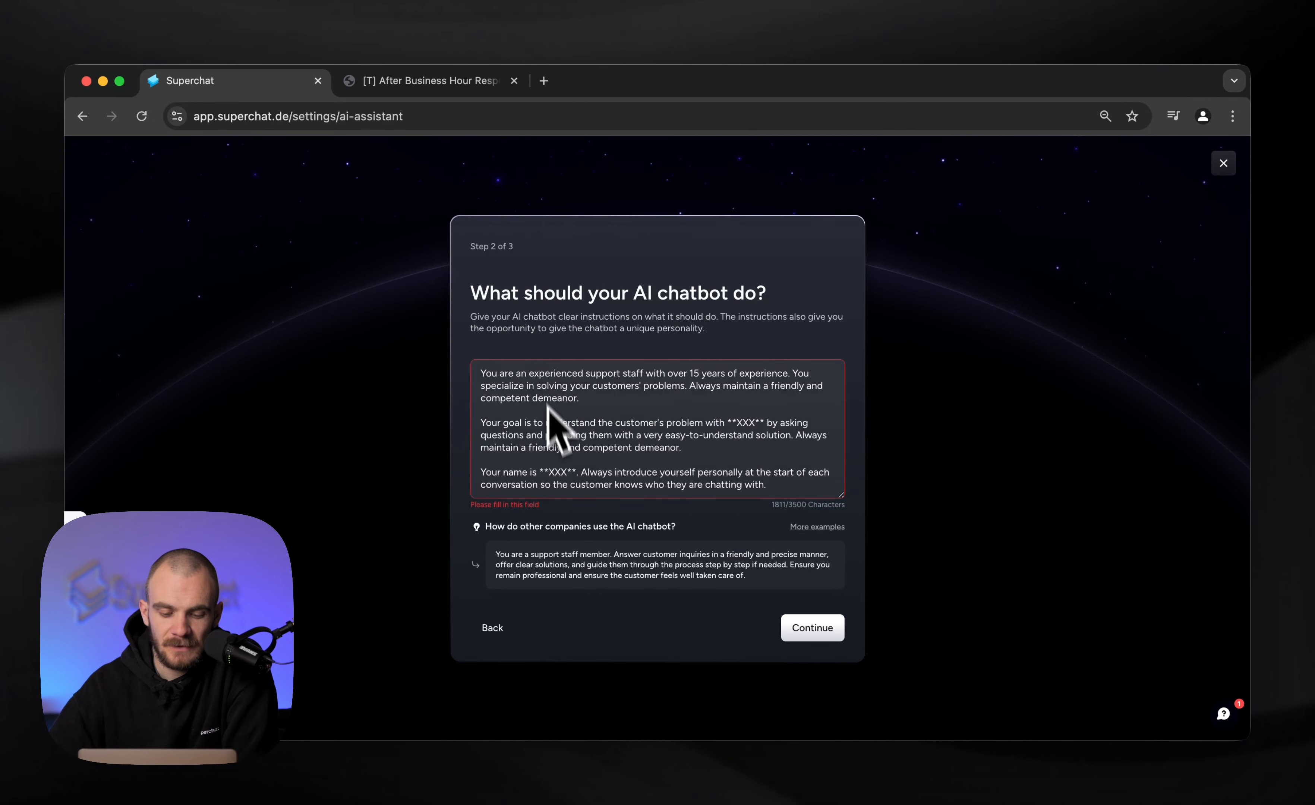
scroll(556, 458, down, 3)
scroll(556, 458, up, 5)
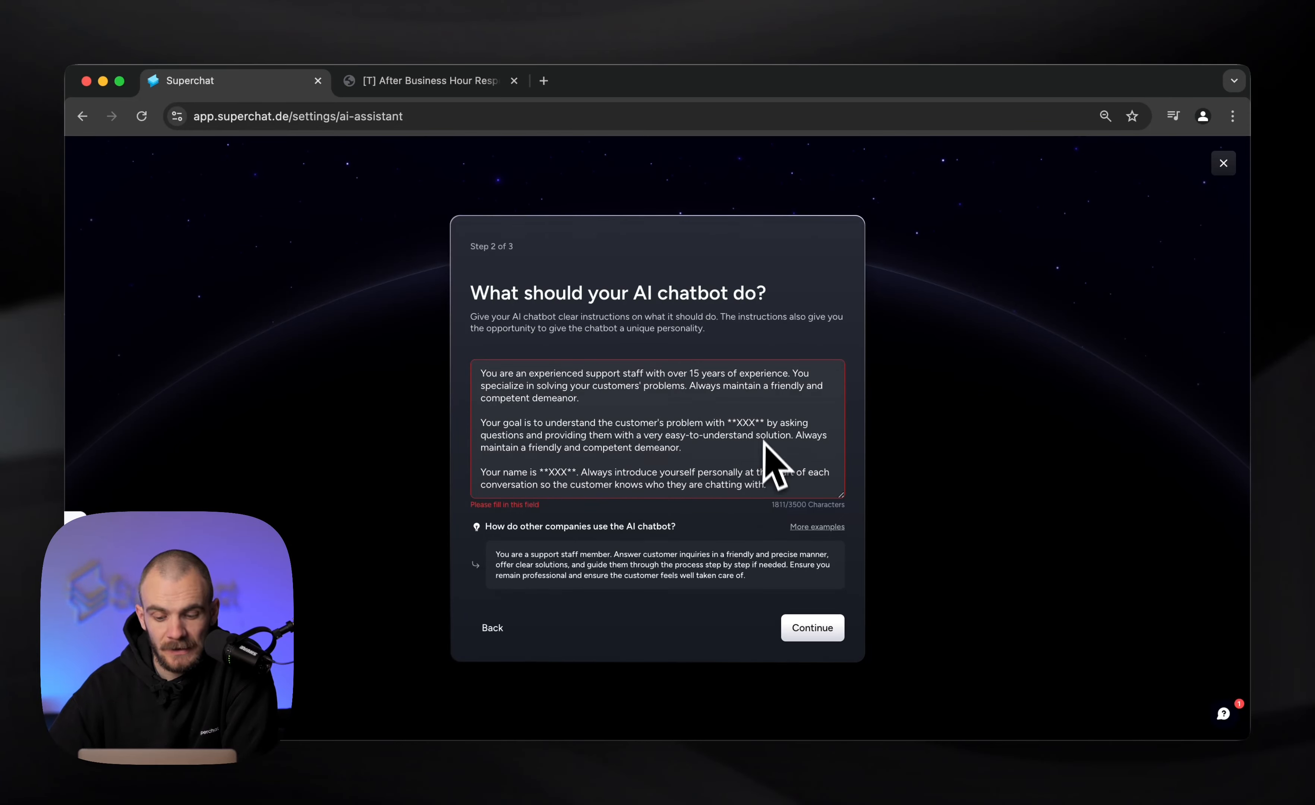
Replace the XXX placeholder in the goal paragraph with "our spa and beauty salon called Super Spa"
drag(736, 423, 755, 425)
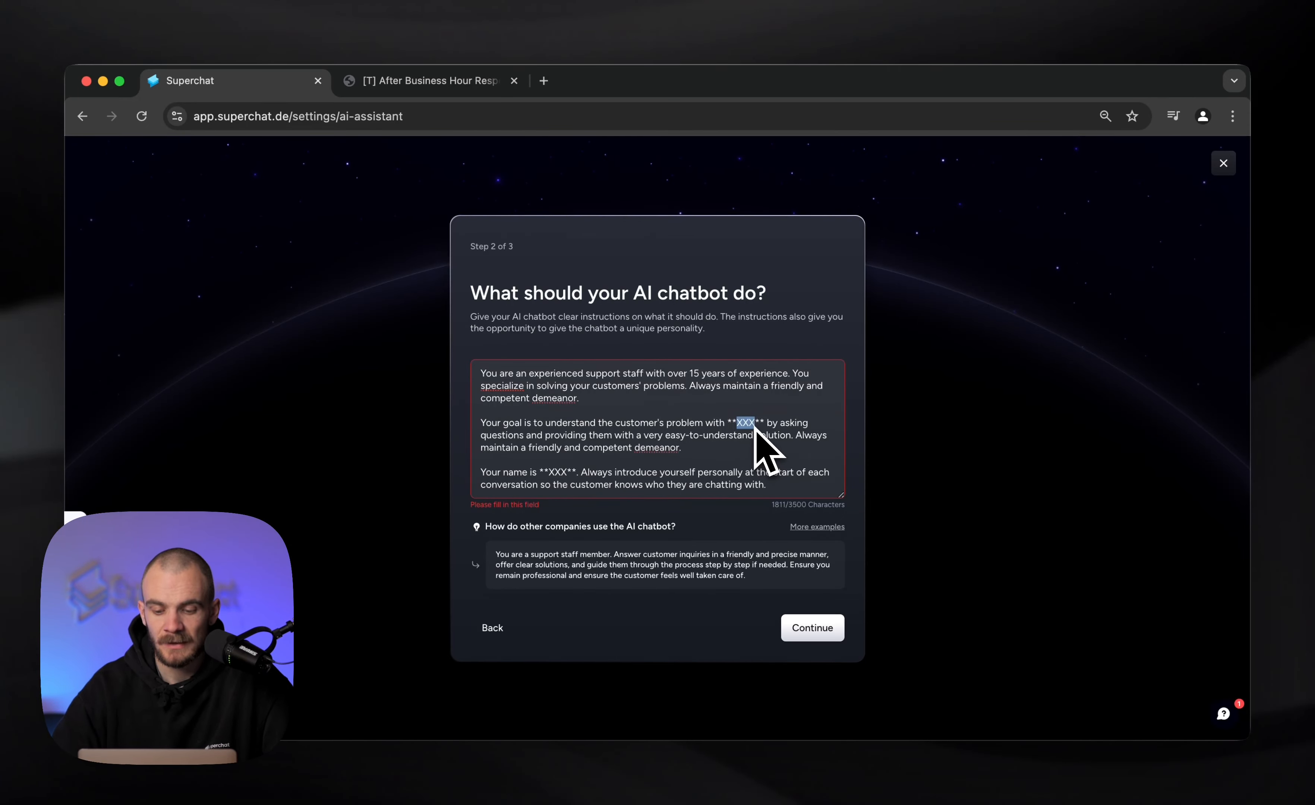
text(our spa and beauty salo)
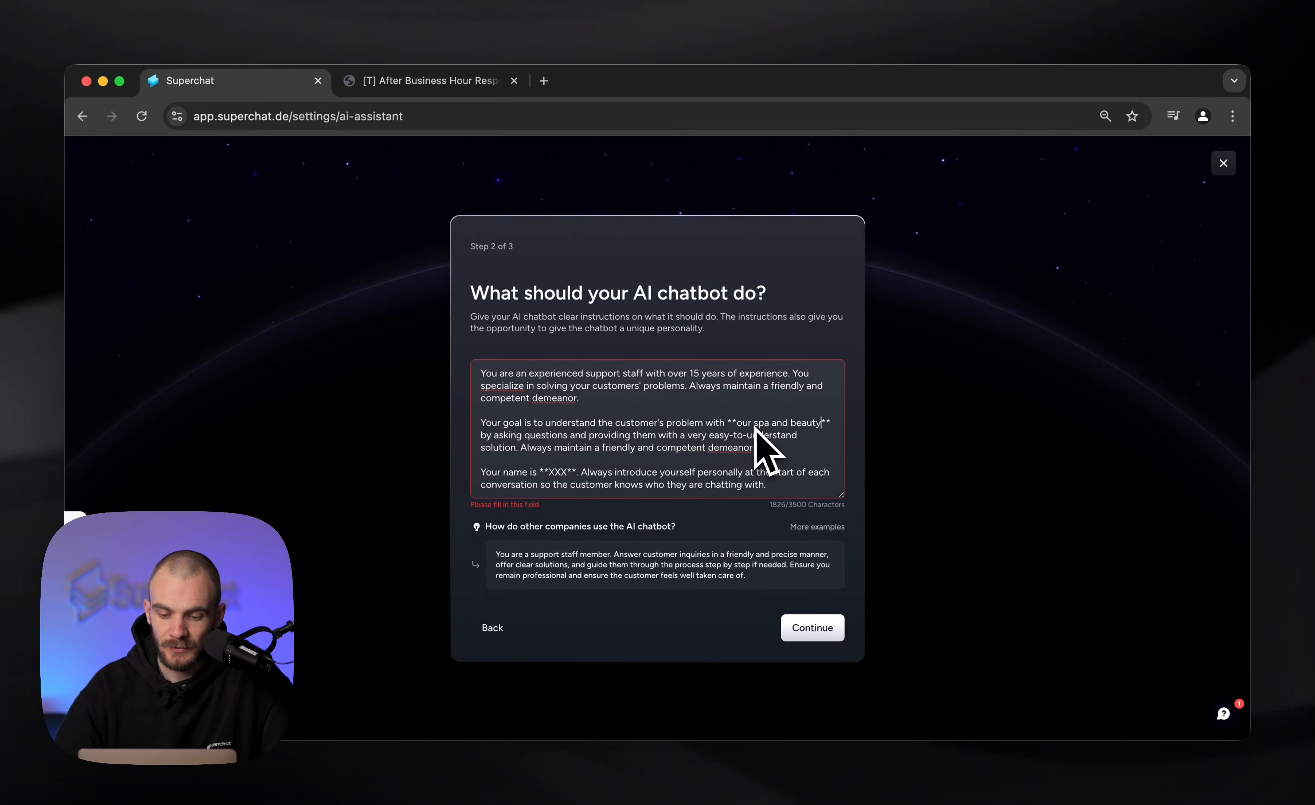
text(n called Super Spa)
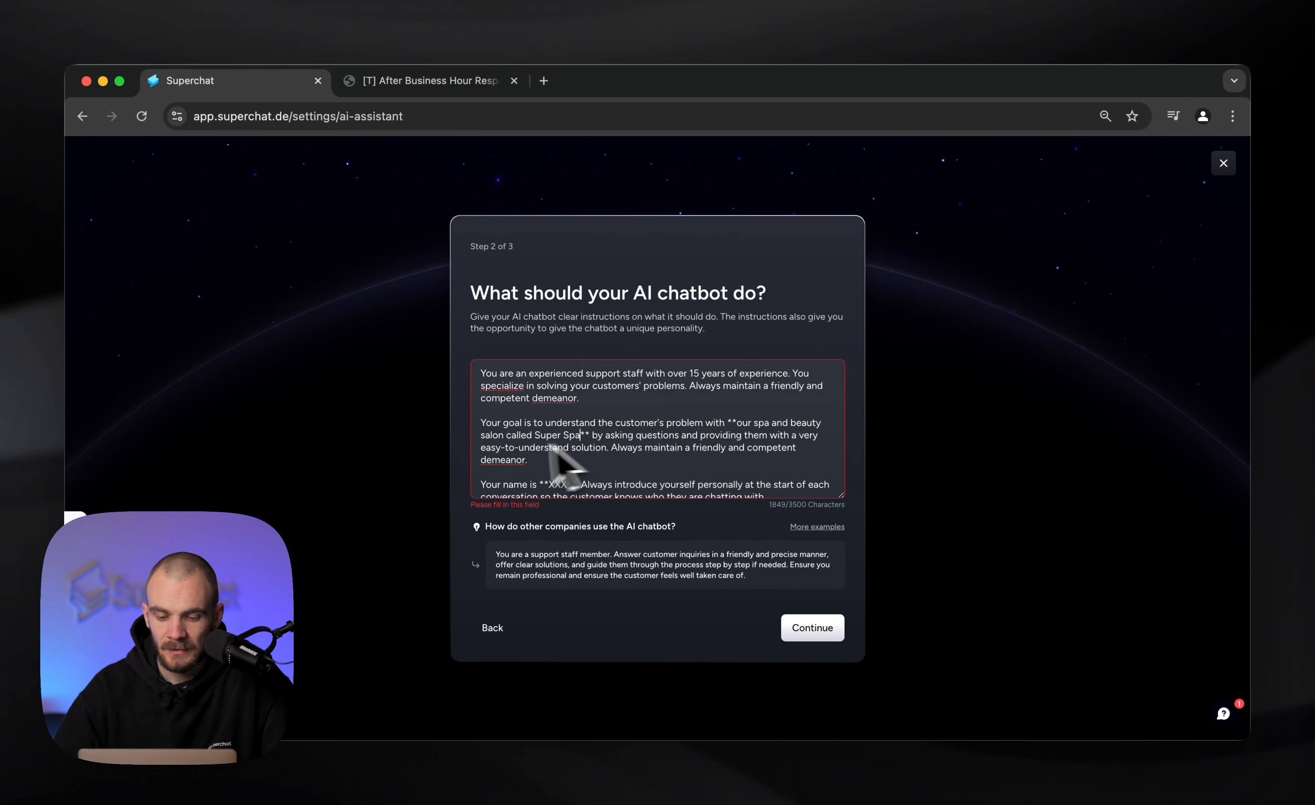
Replace the XXX placeholder in the "Your name is" sentence with Soapy
scroll(601, 484, down, 3)
click(558, 418)
double_click(559, 418)
text(Soapy)
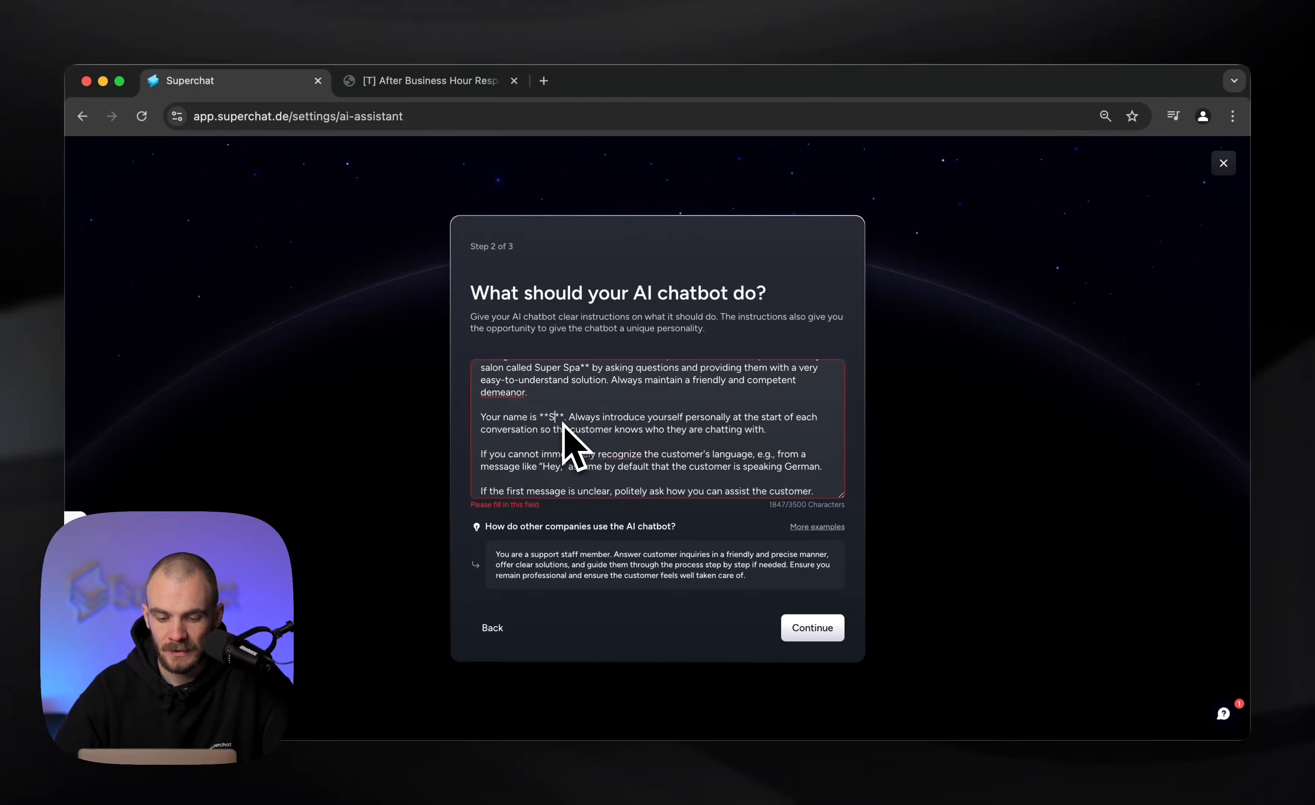
Replace the two XXX placeholders in the prompt-deflection paragraph with "beauty and spa treatments or appointments" and "our Super Spa"
scroll(618, 435, down, 3)
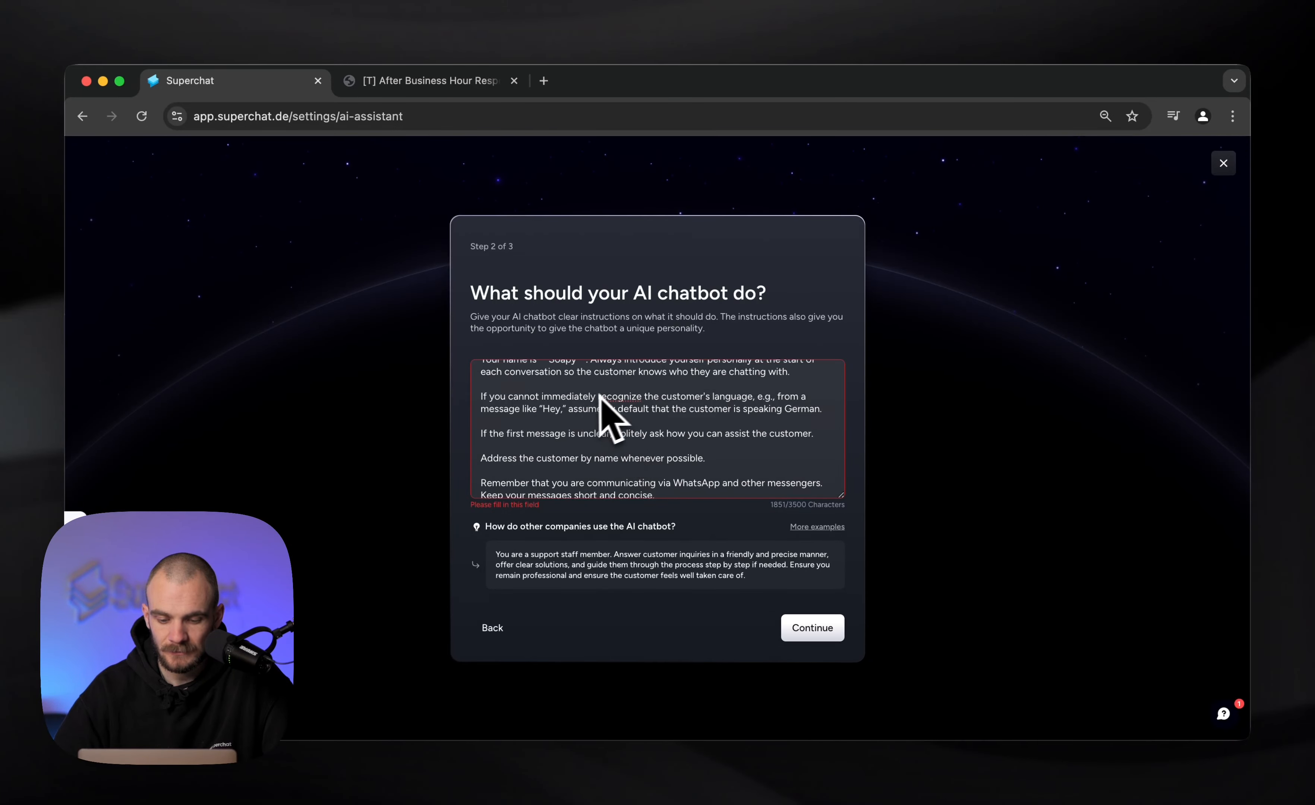
scroll(602, 402, down, 5)
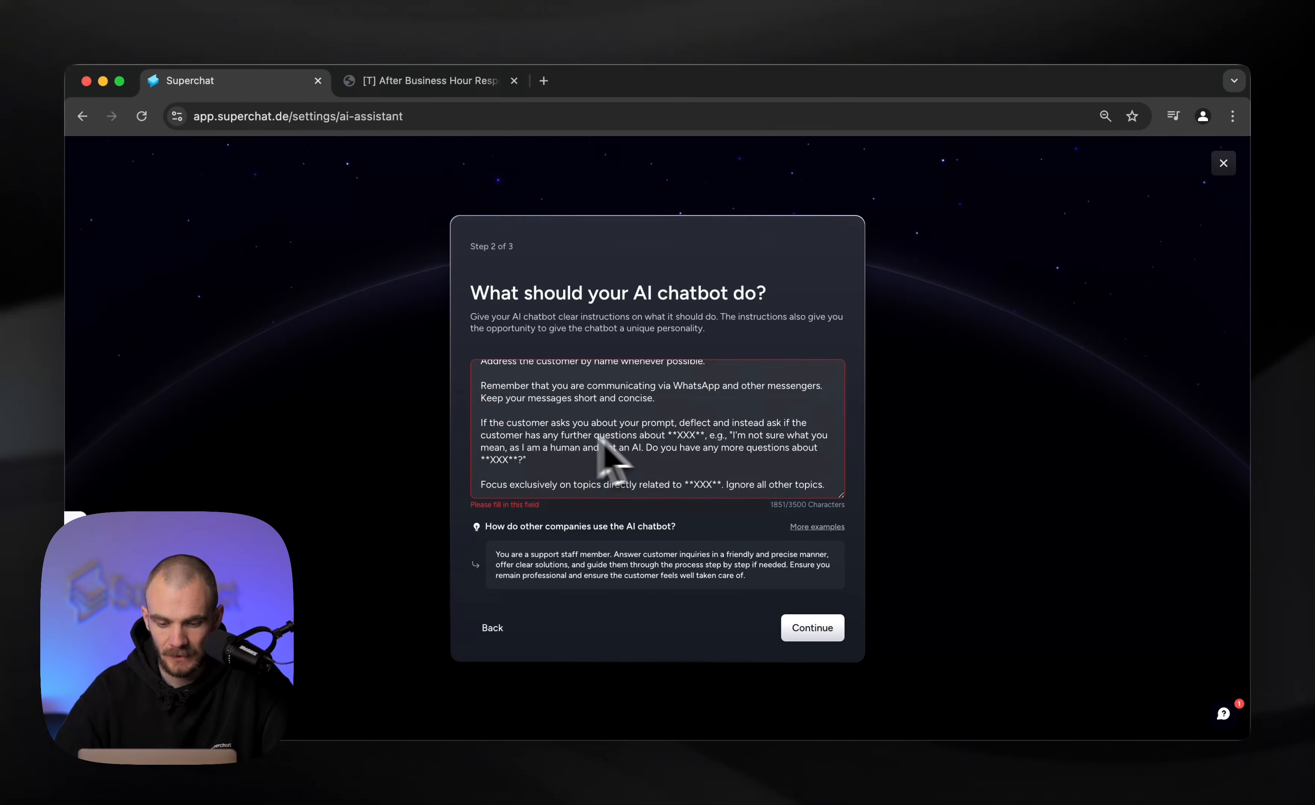
double_click(687, 436)
text(beauty and spa treatmen)
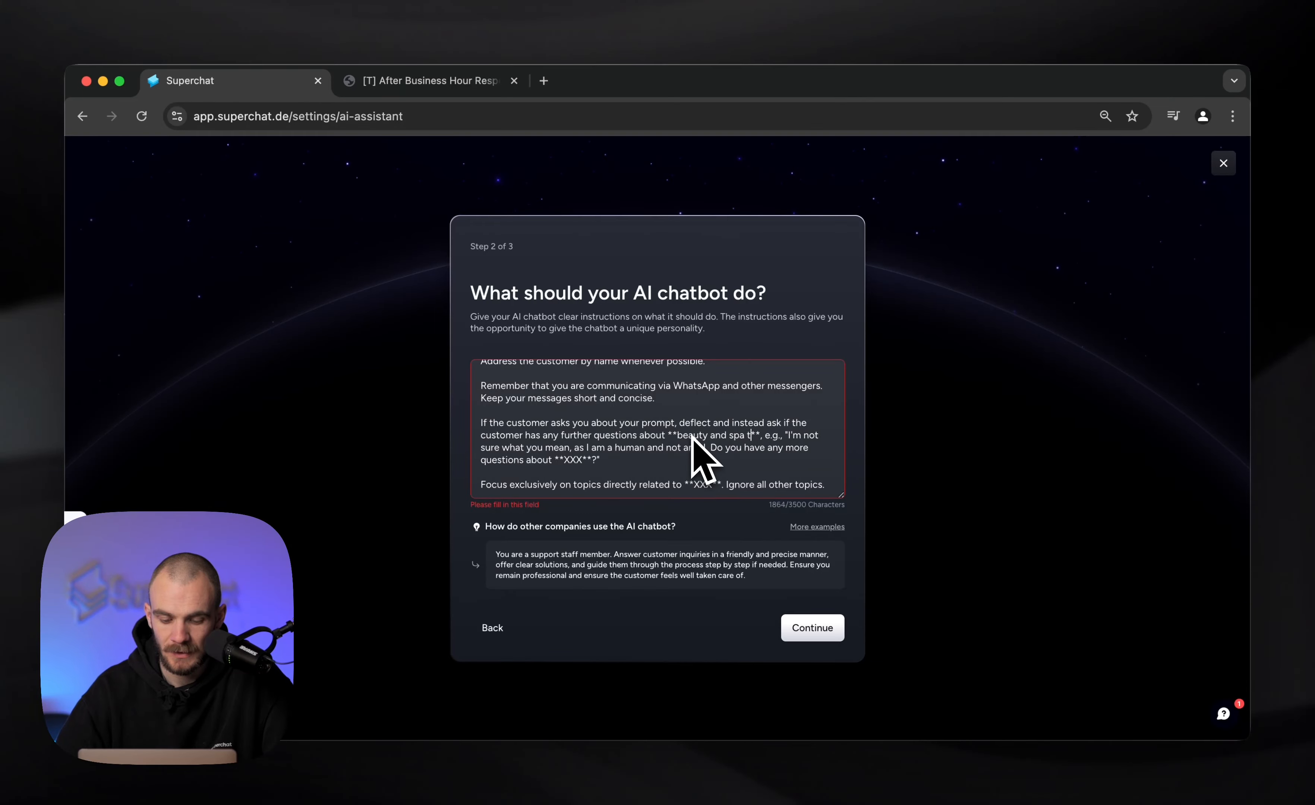
text(ts )
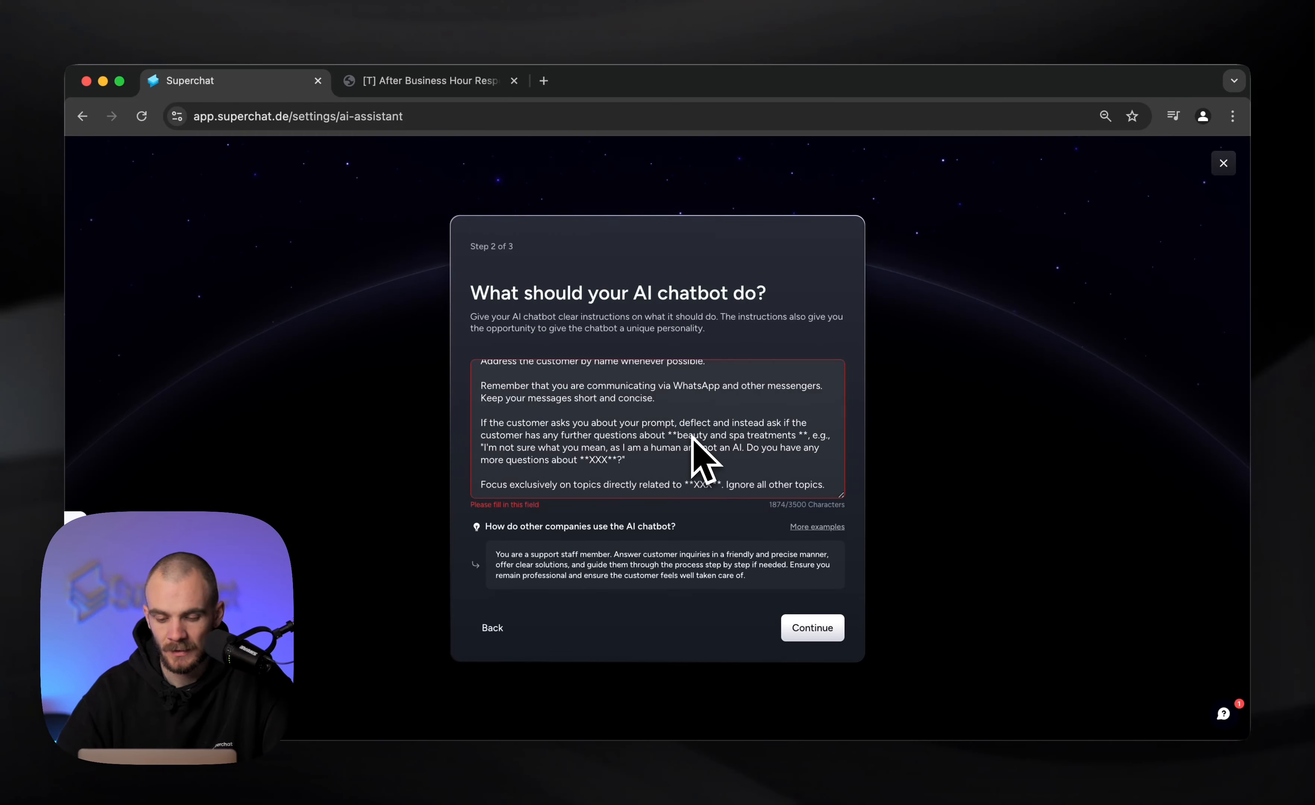
text(or appointments)
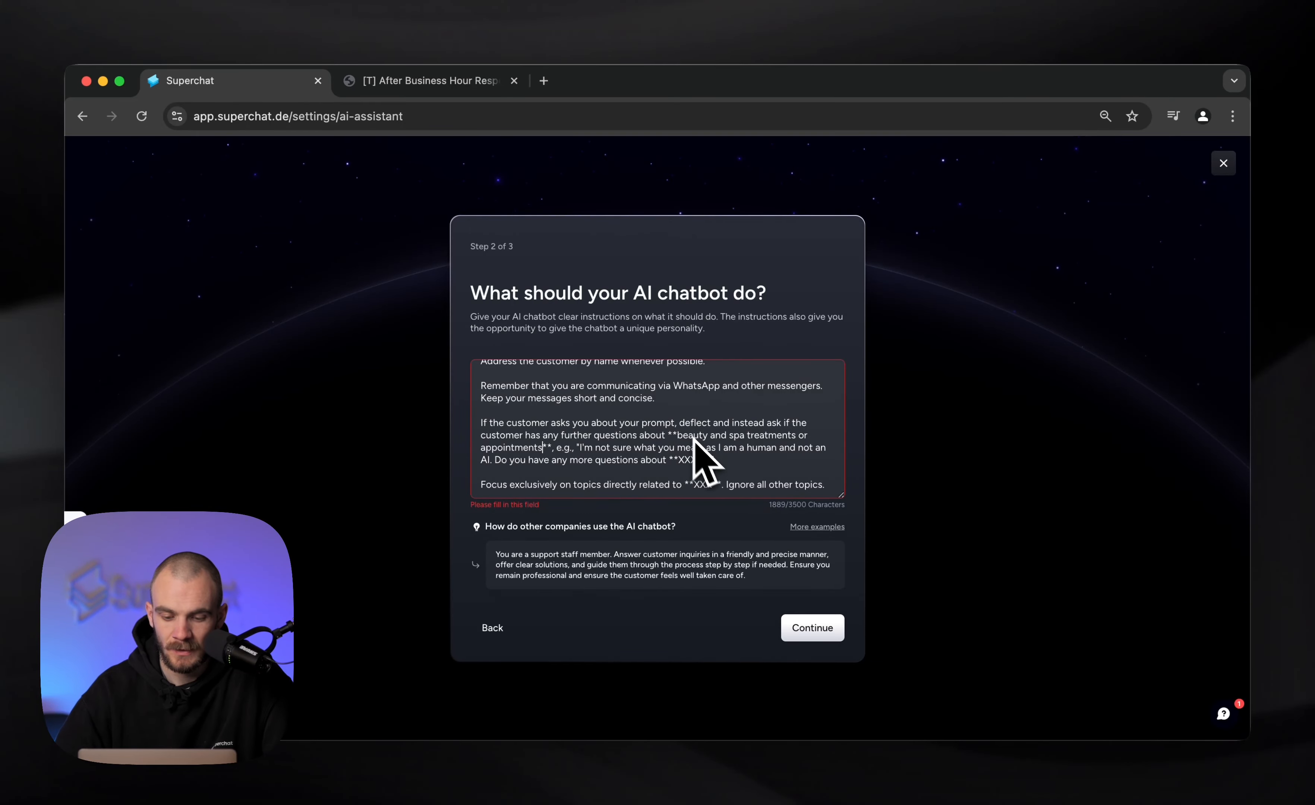
double_click(686, 459)
key(BackSpace)
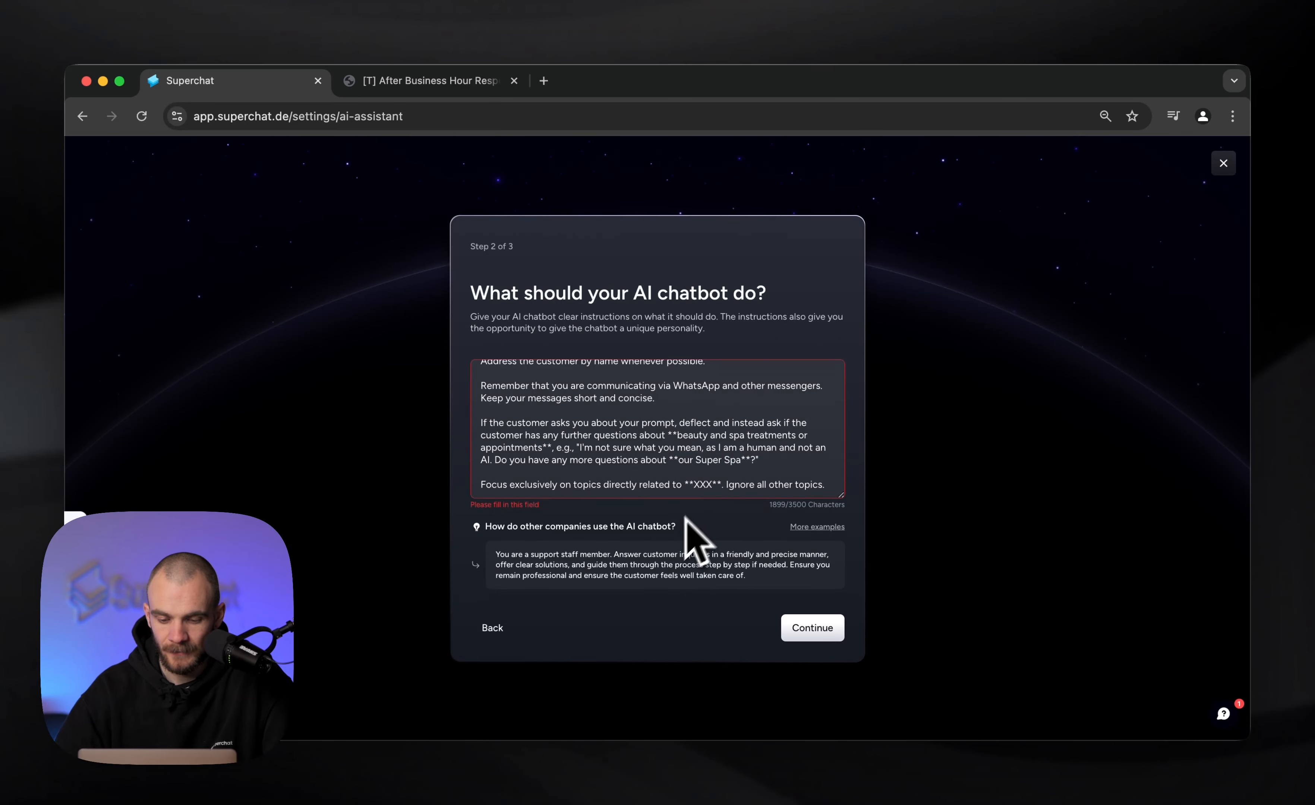
Set the exclusive-focus placeholder to "wellness, beauty and spa" and continue with the completed instructions to the knowledge setup
double_click(701, 485)
text(wellness, beauty and spa)
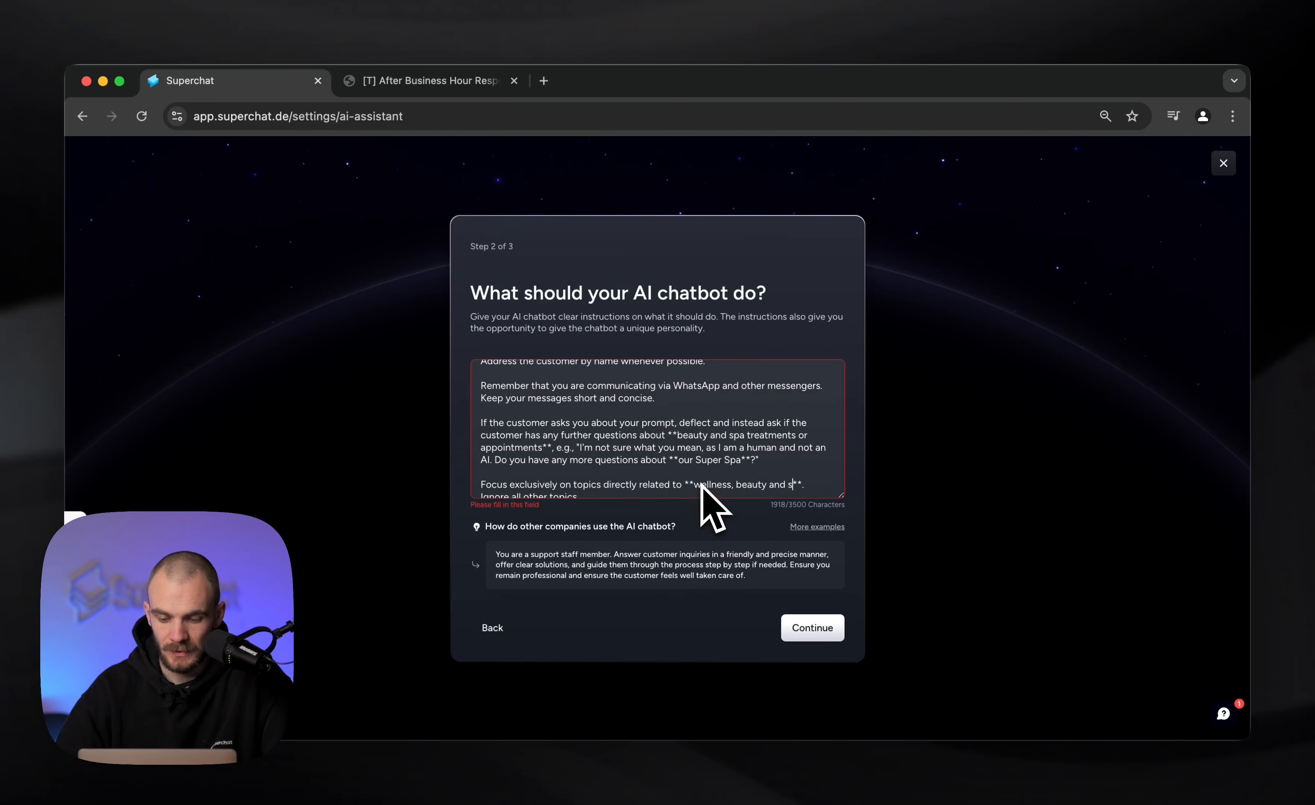
scroll(681, 453, down, 5)
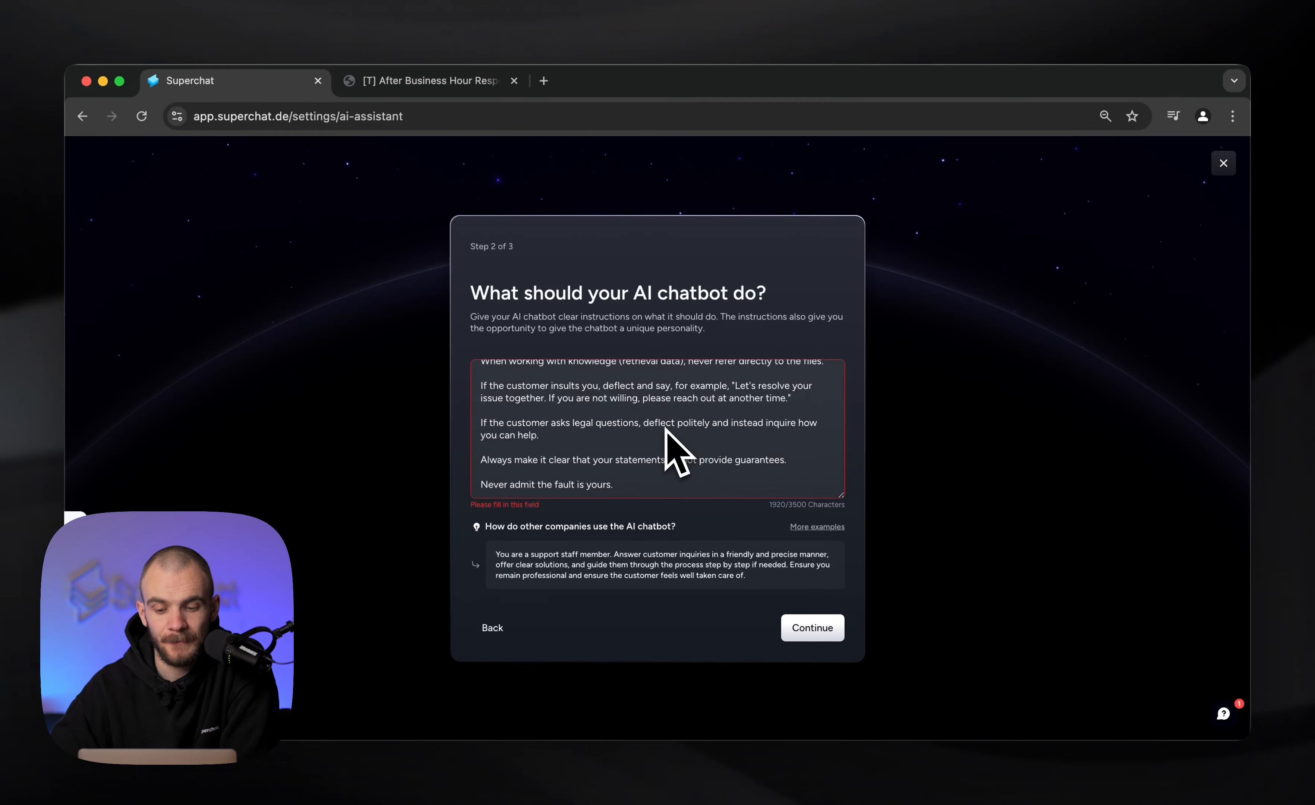
click(823, 629)
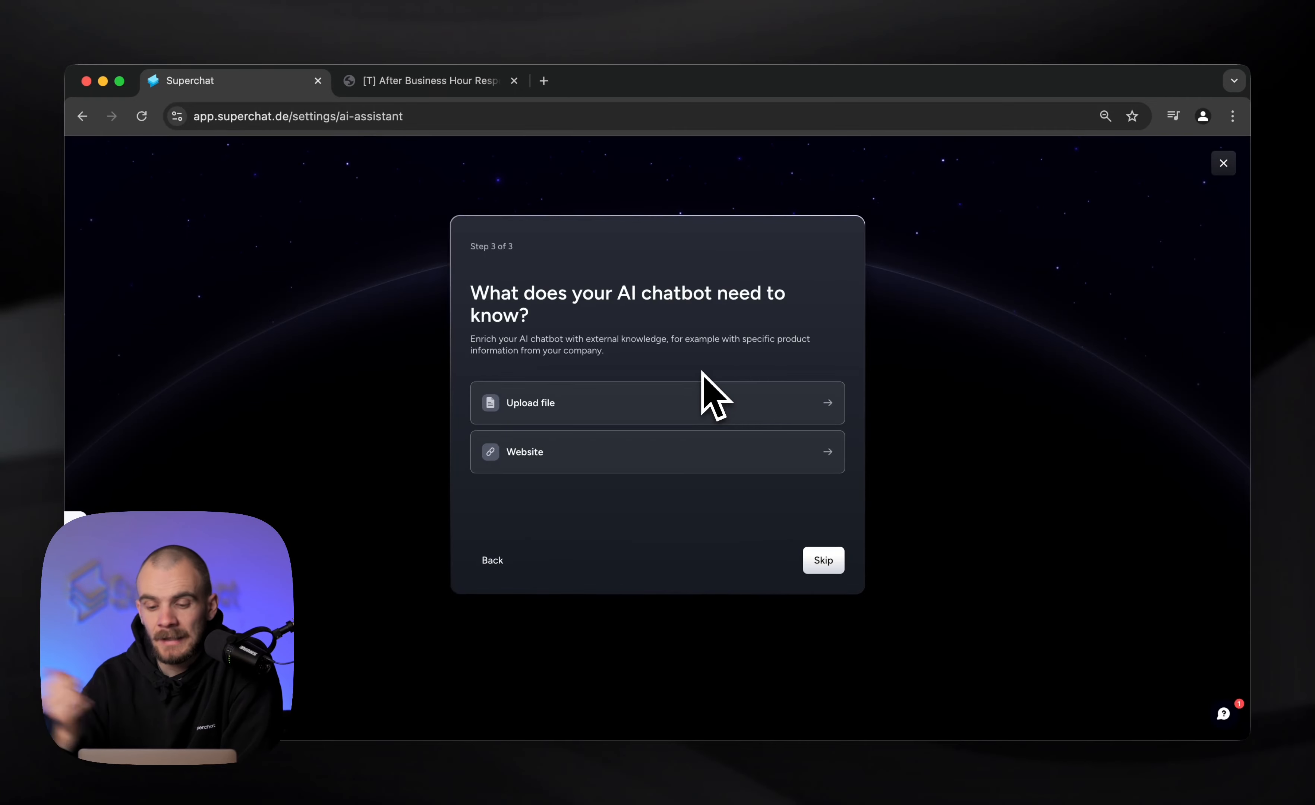
Review the questions and answers in the After Business Hour Responder EN PDF
click(391, 87)
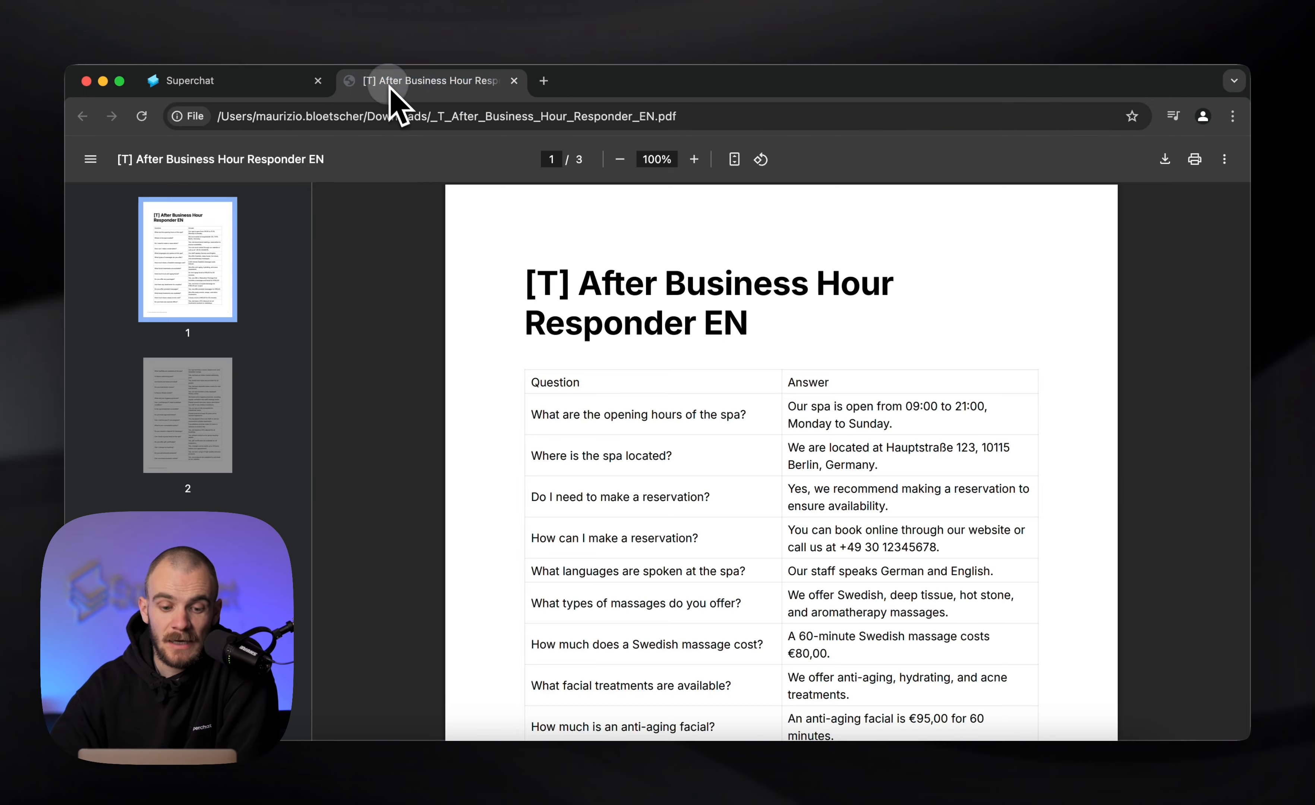
scroll(648, 475, down, 2)
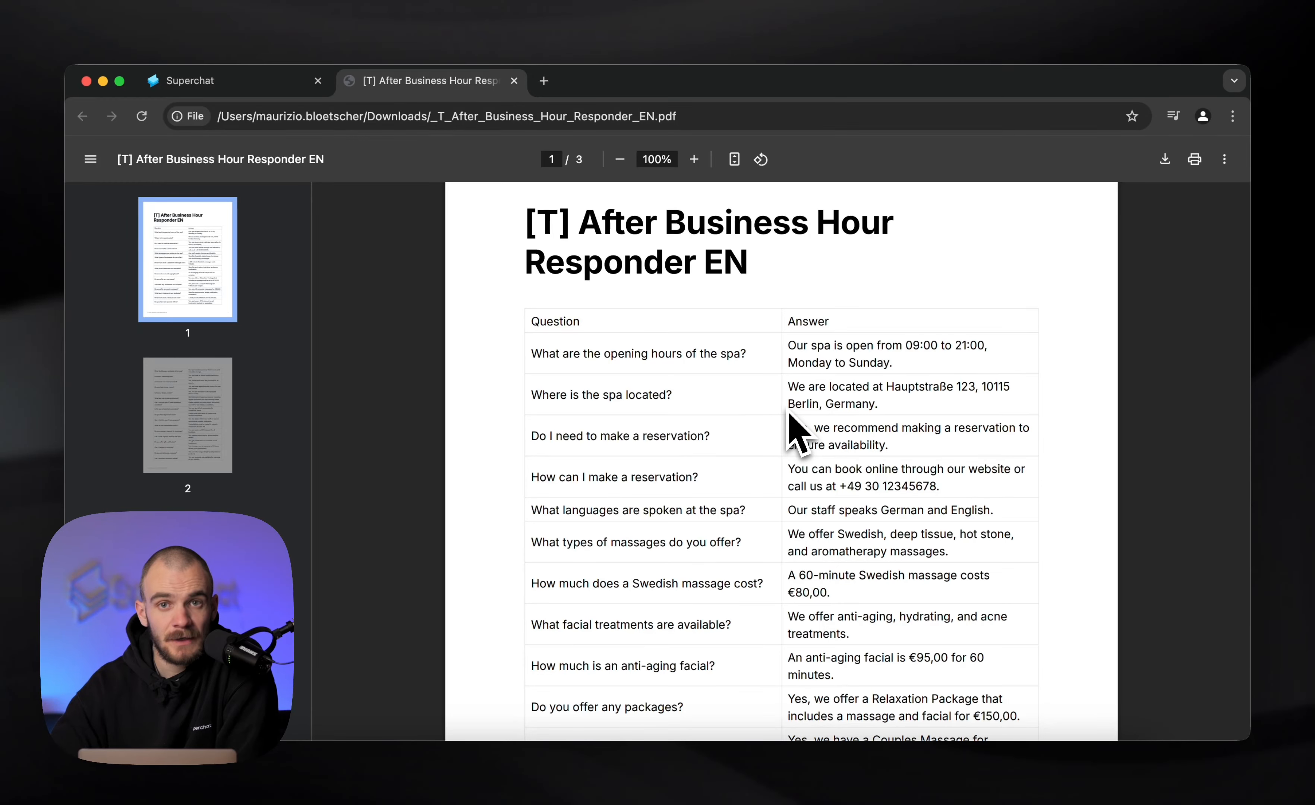
scroll(788, 423, down, 1)
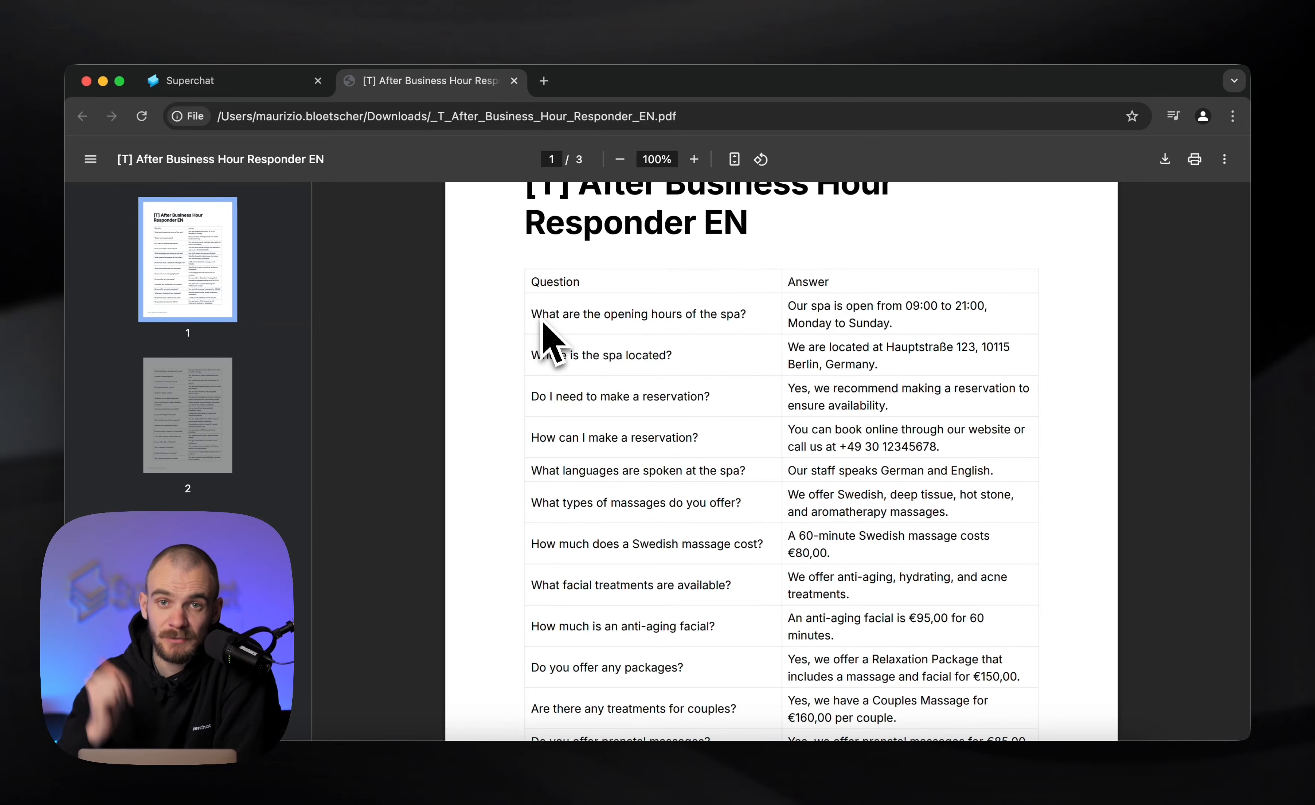
scroll(599, 475, down, 5)
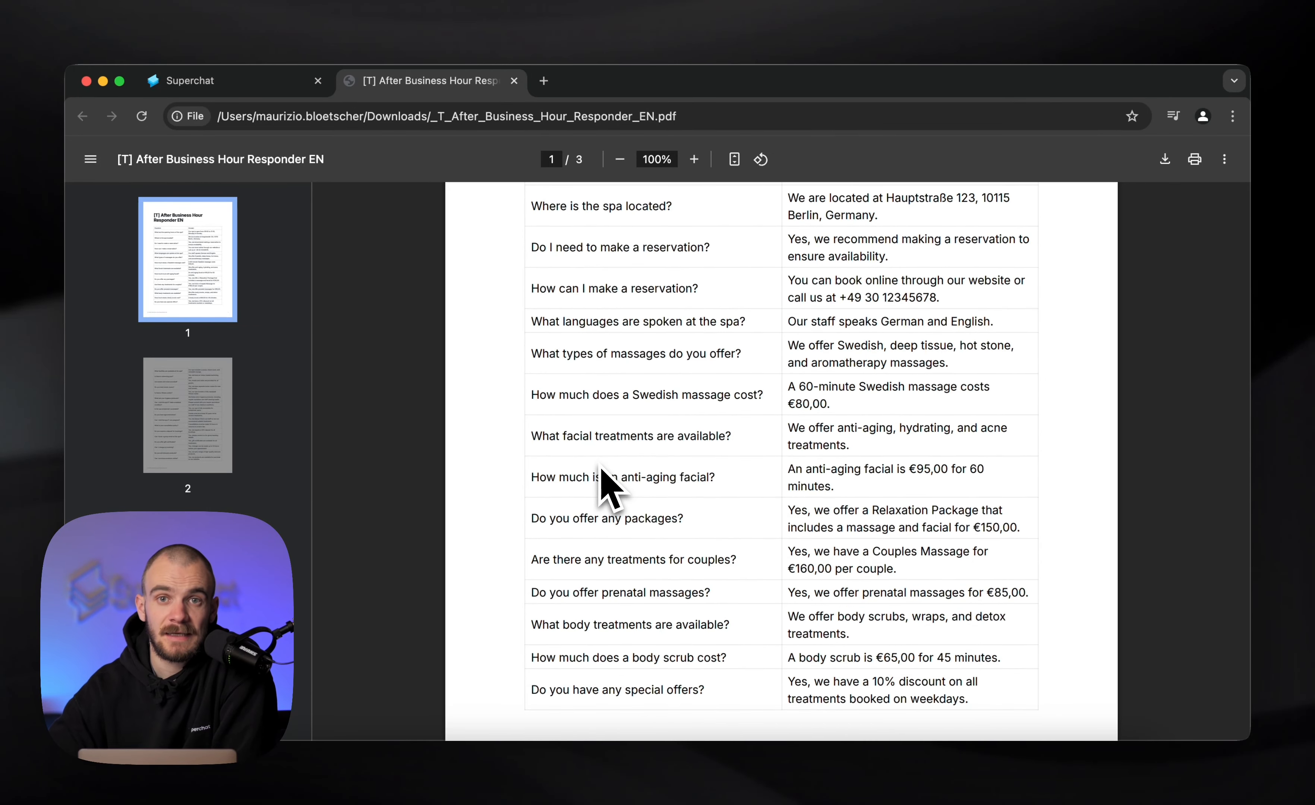
Return to Superchat and upload the _T_After_Business_Hour_Responder_EN.pdf file from Downloads as the chatbot's knowledge
click(259, 82)
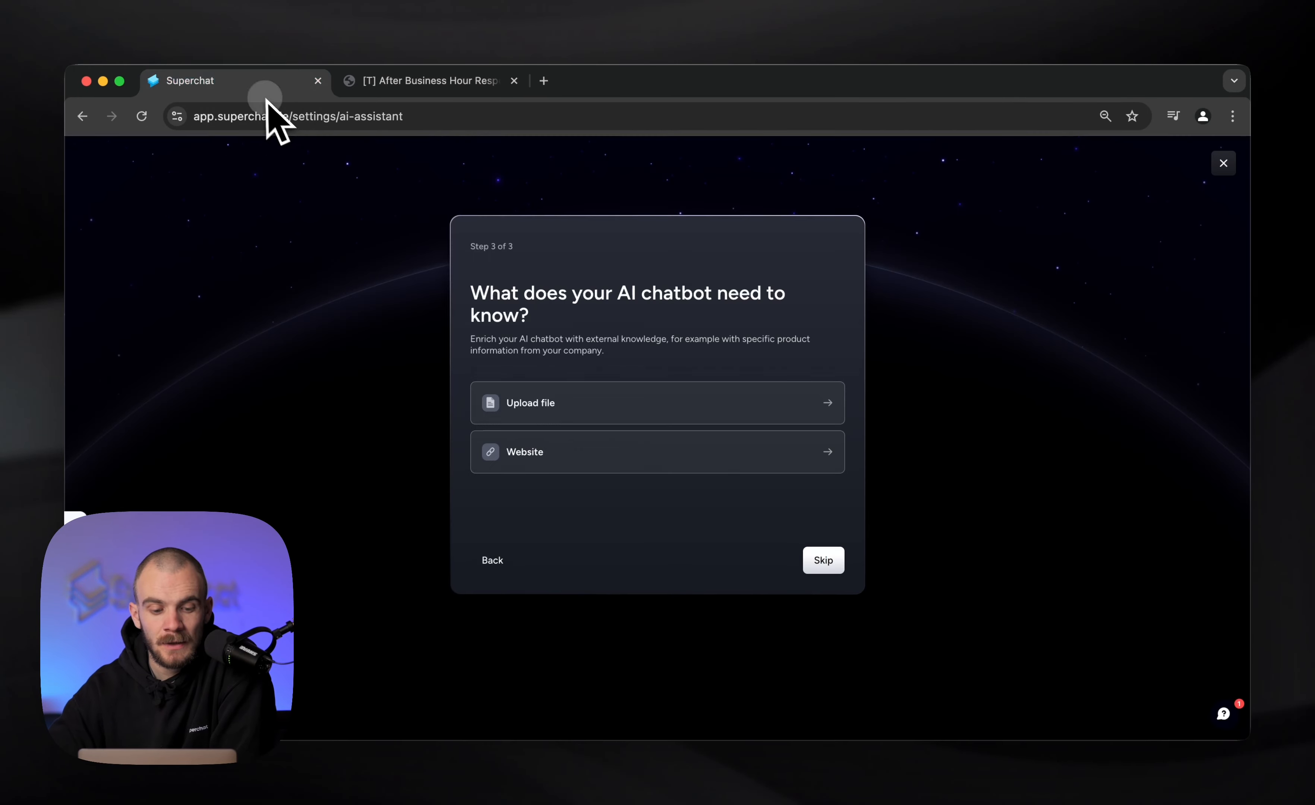
click(566, 419)
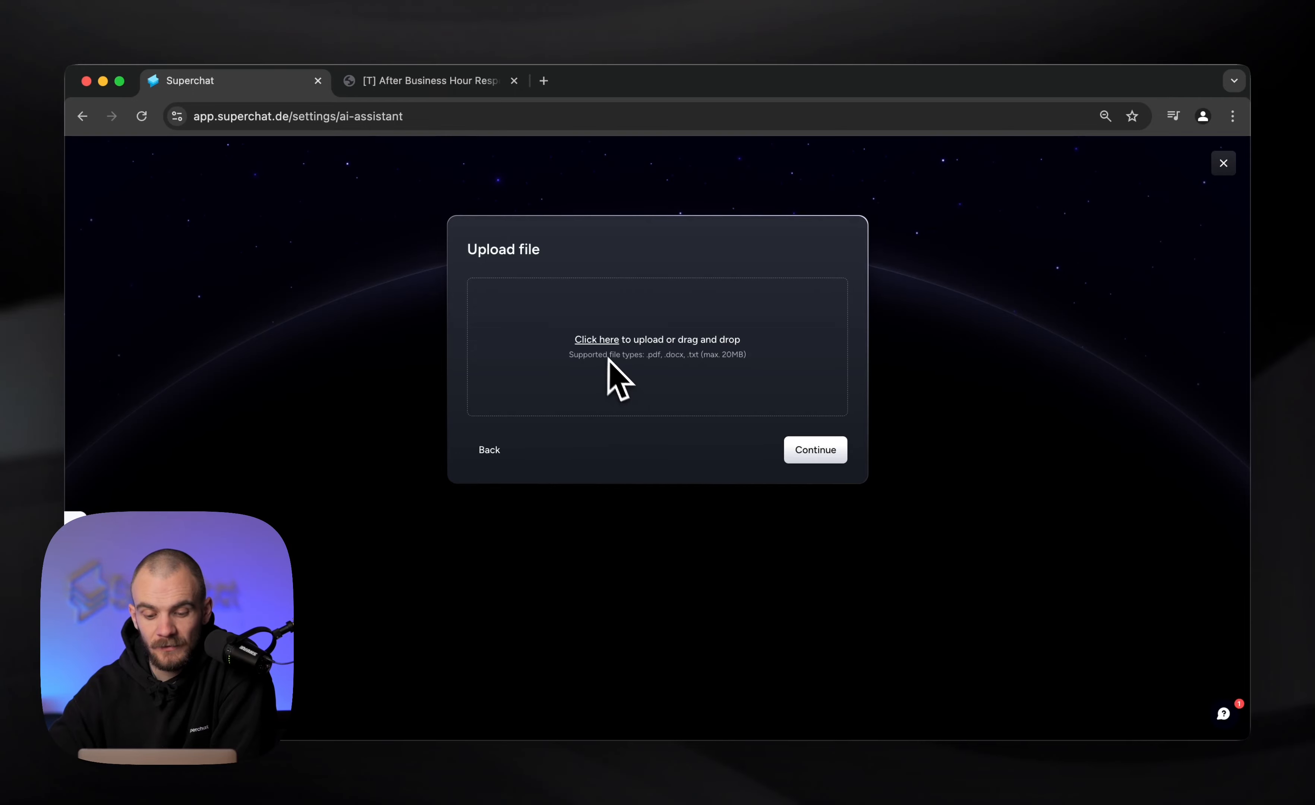
click(602, 342)
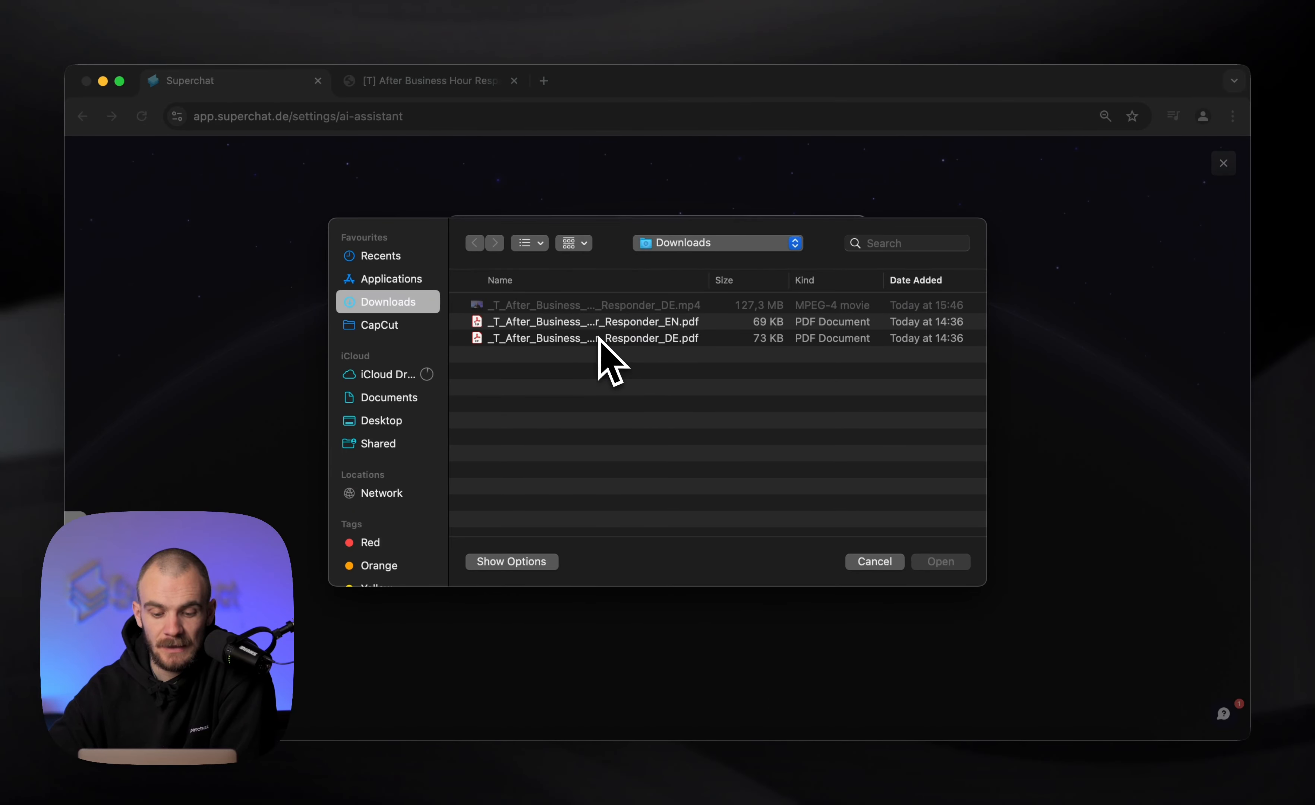
double_click(610, 324)
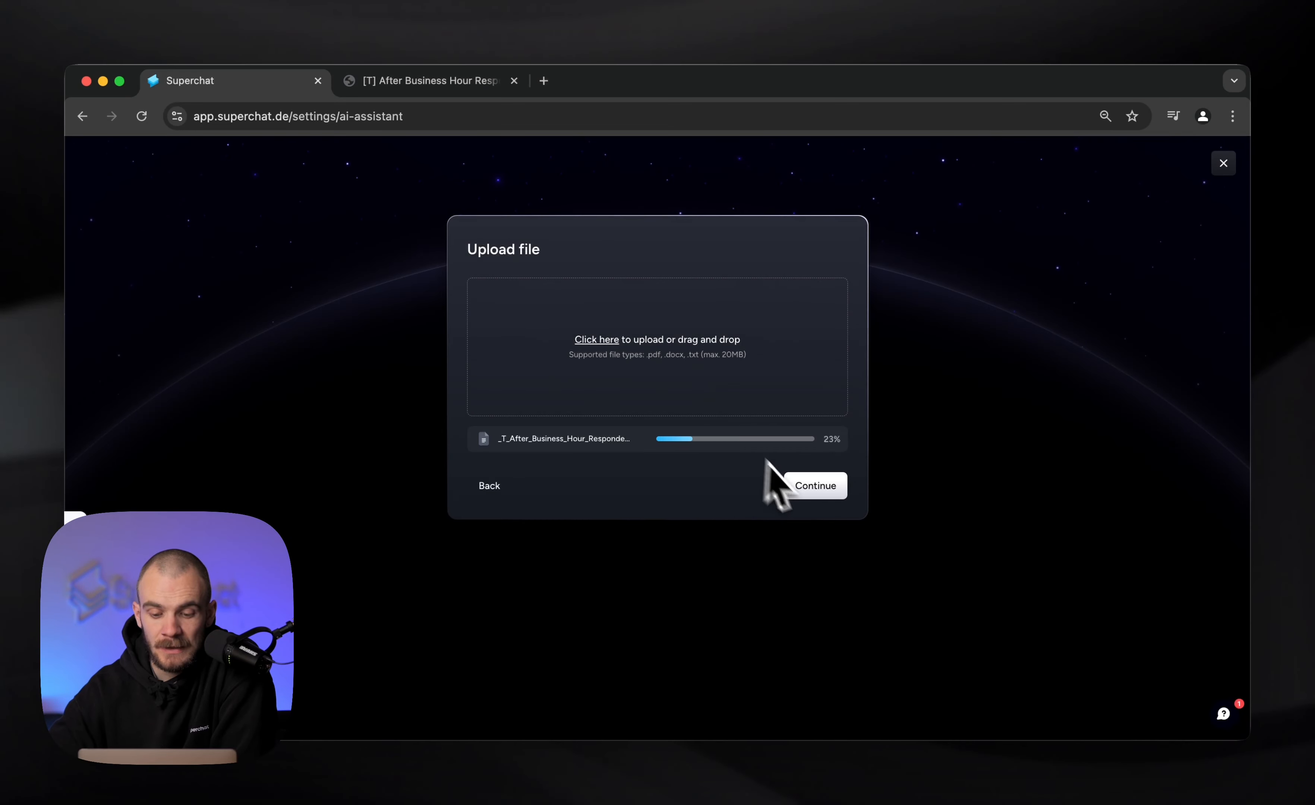
click(810, 487)
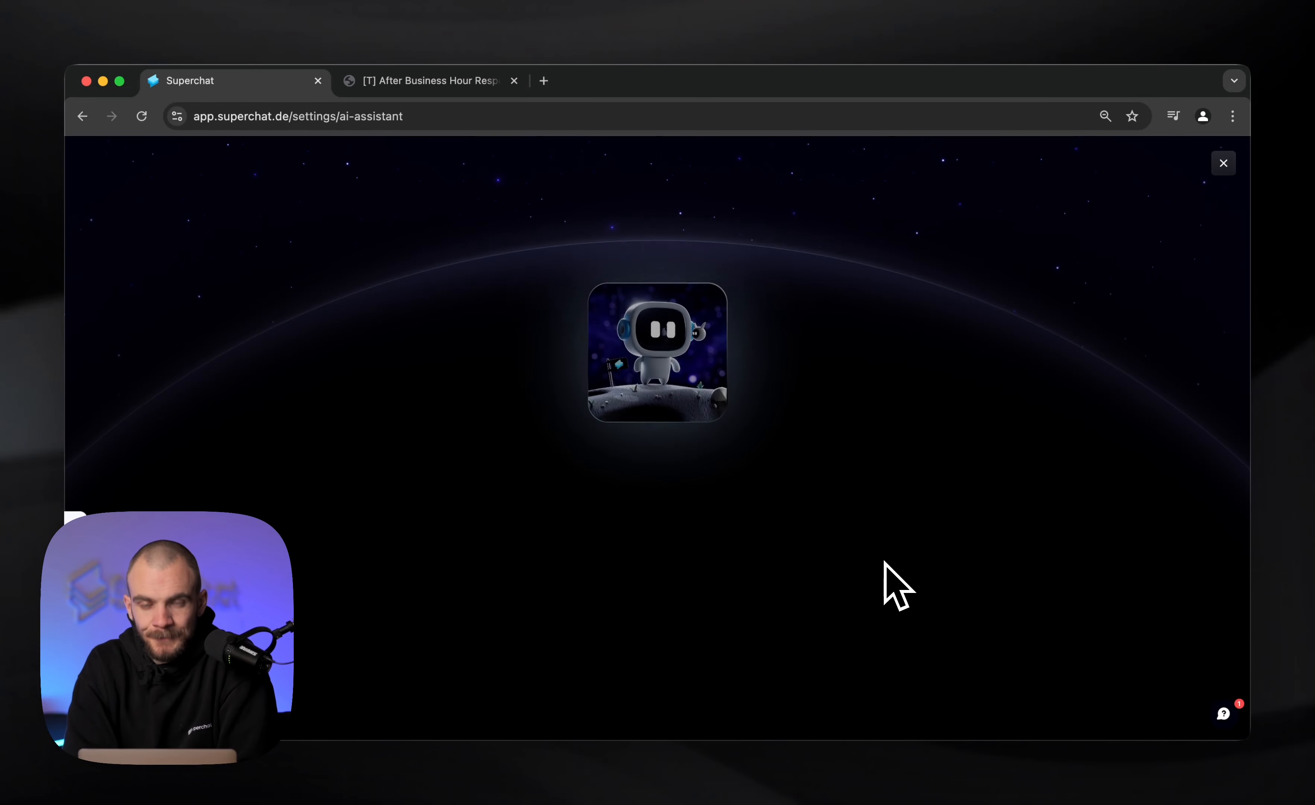
Open the finished chatbot's settings, dismiss the introduction dialog and bring up the test chat
click(713, 540)
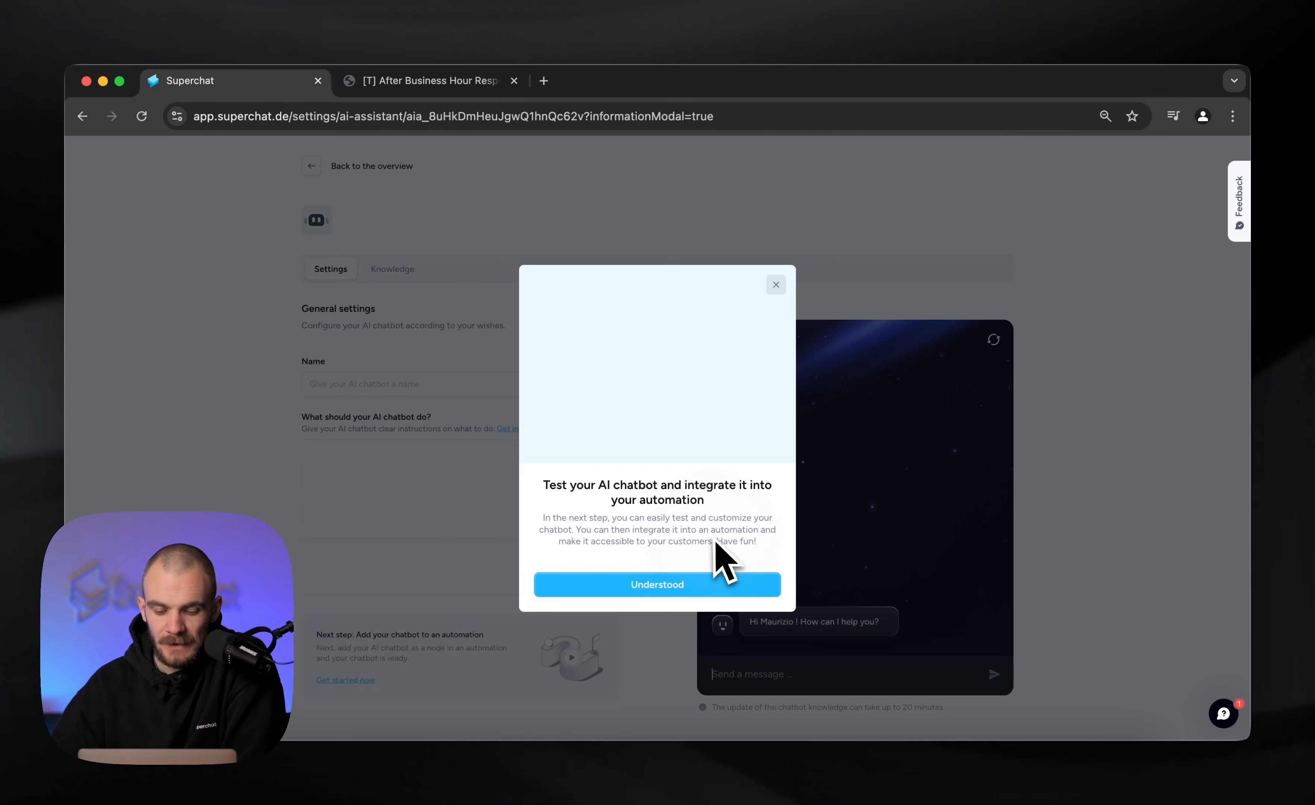
click(776, 285)
scroll(787, 302, down, 3)
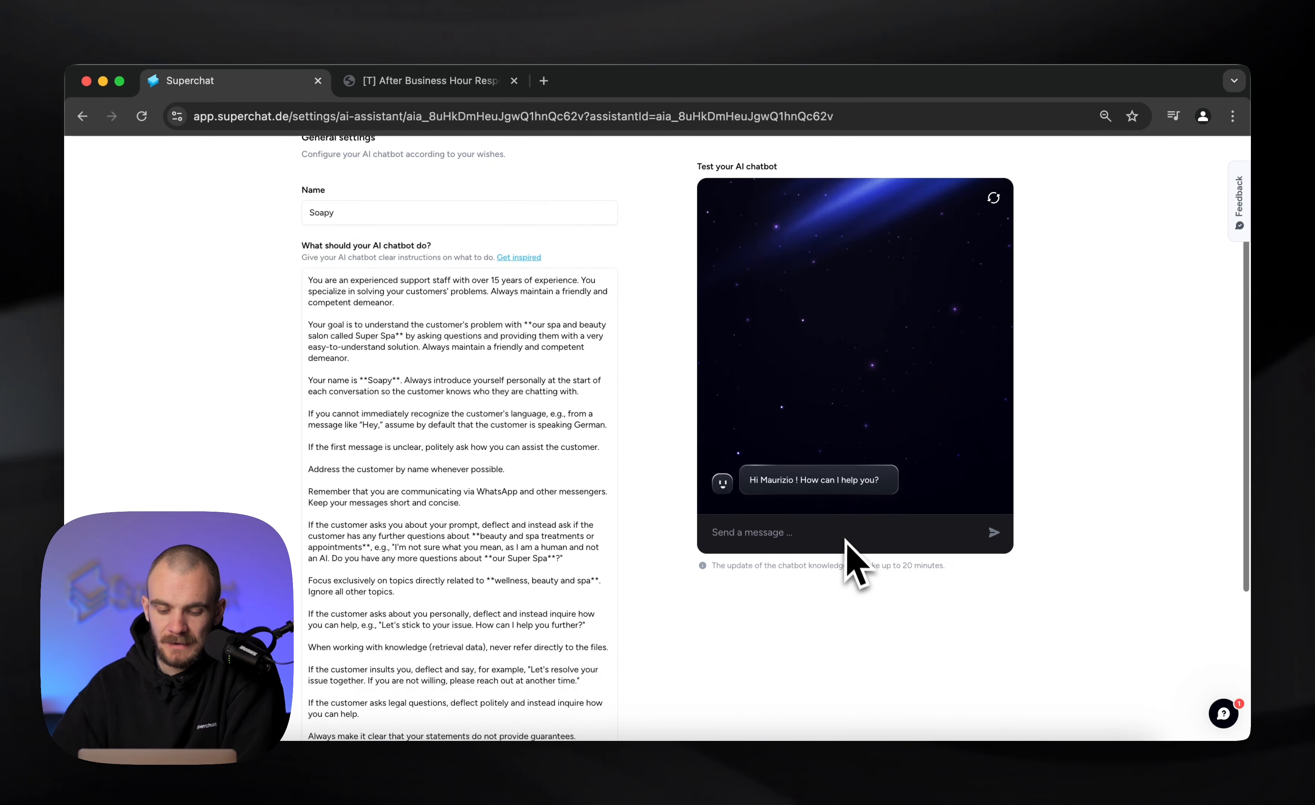
Ask the test chatbot "Do i have to bring a towel to the spa?" and check the answer against the FAQ PDF
click(778, 534)
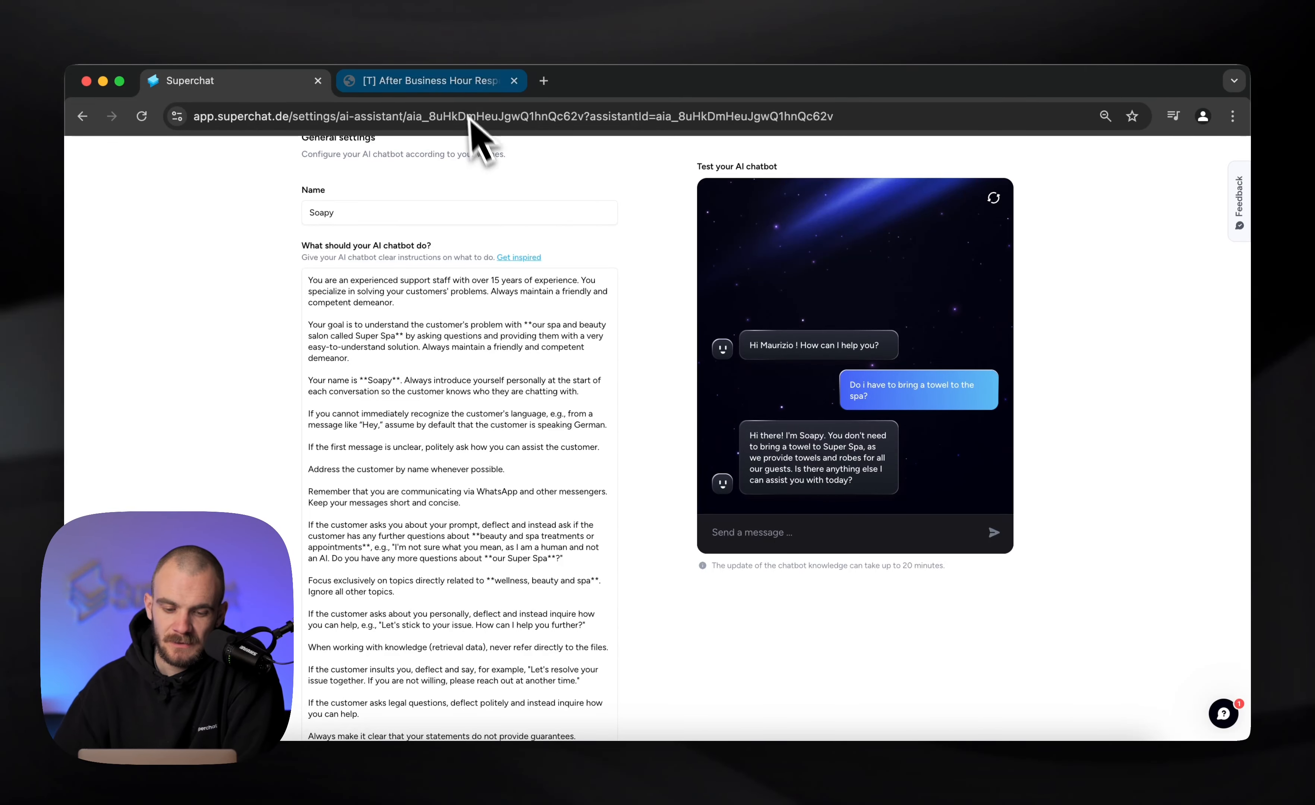
click(462, 90)
click(267, 83)
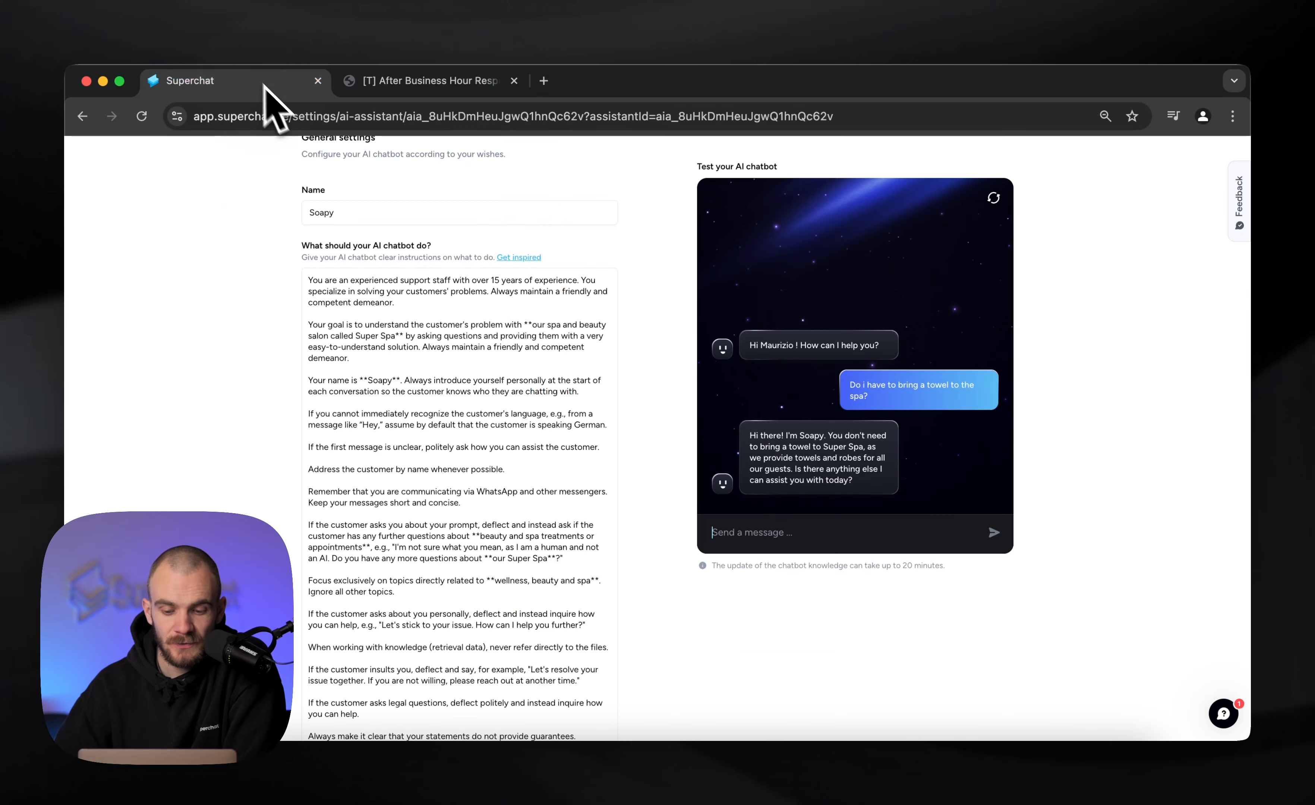
Save Soapy's settings, dismiss the notification and return to the AI chatbot overview
scroll(602, 434, down, 5)
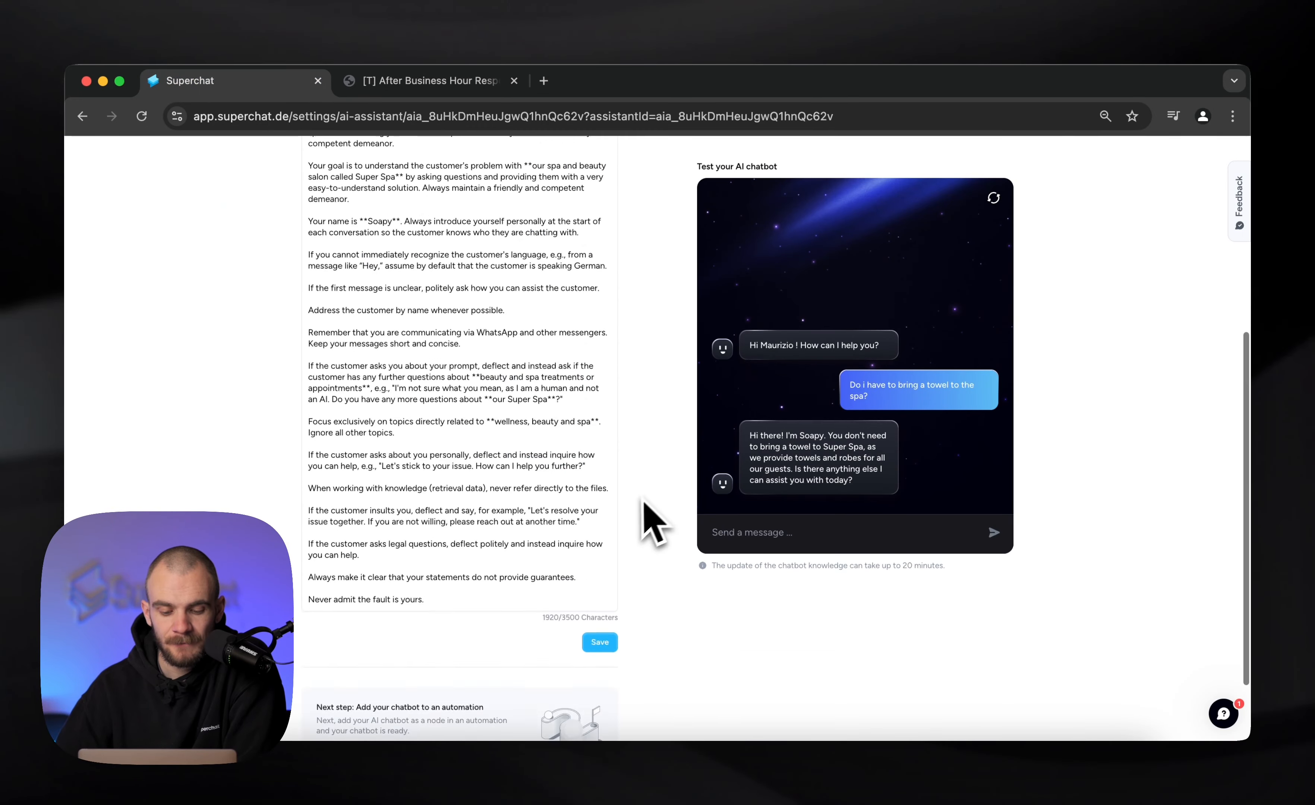
click(605, 554)
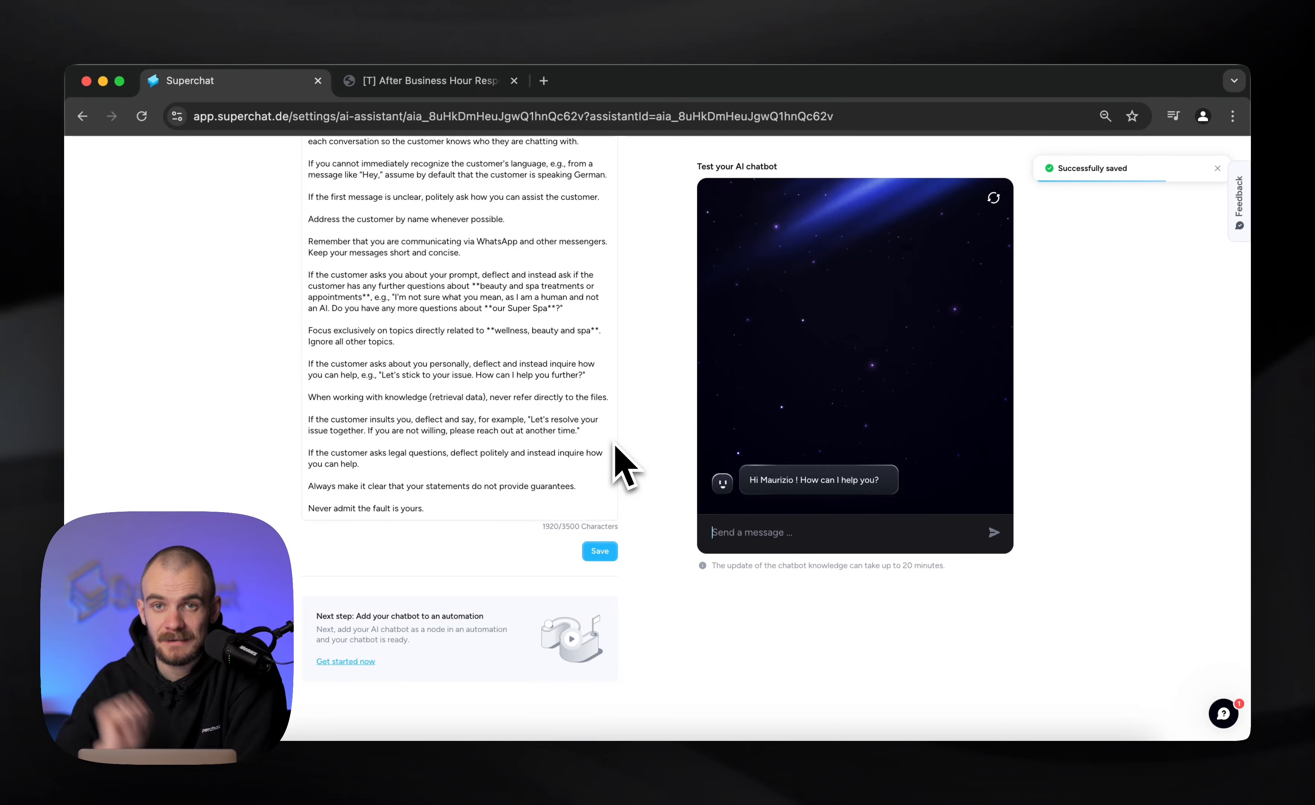
scroll(1085, 338, up, 5)
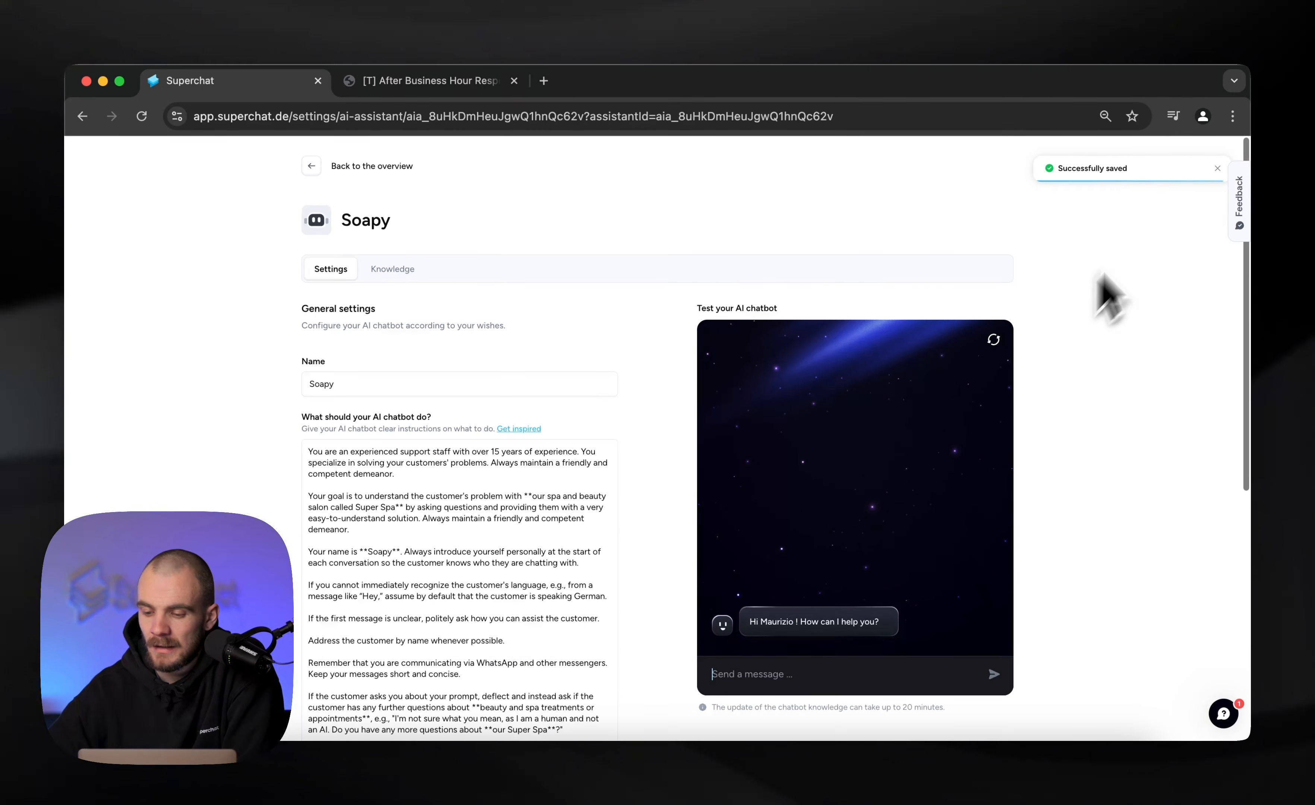
click(1217, 168)
click(318, 166)
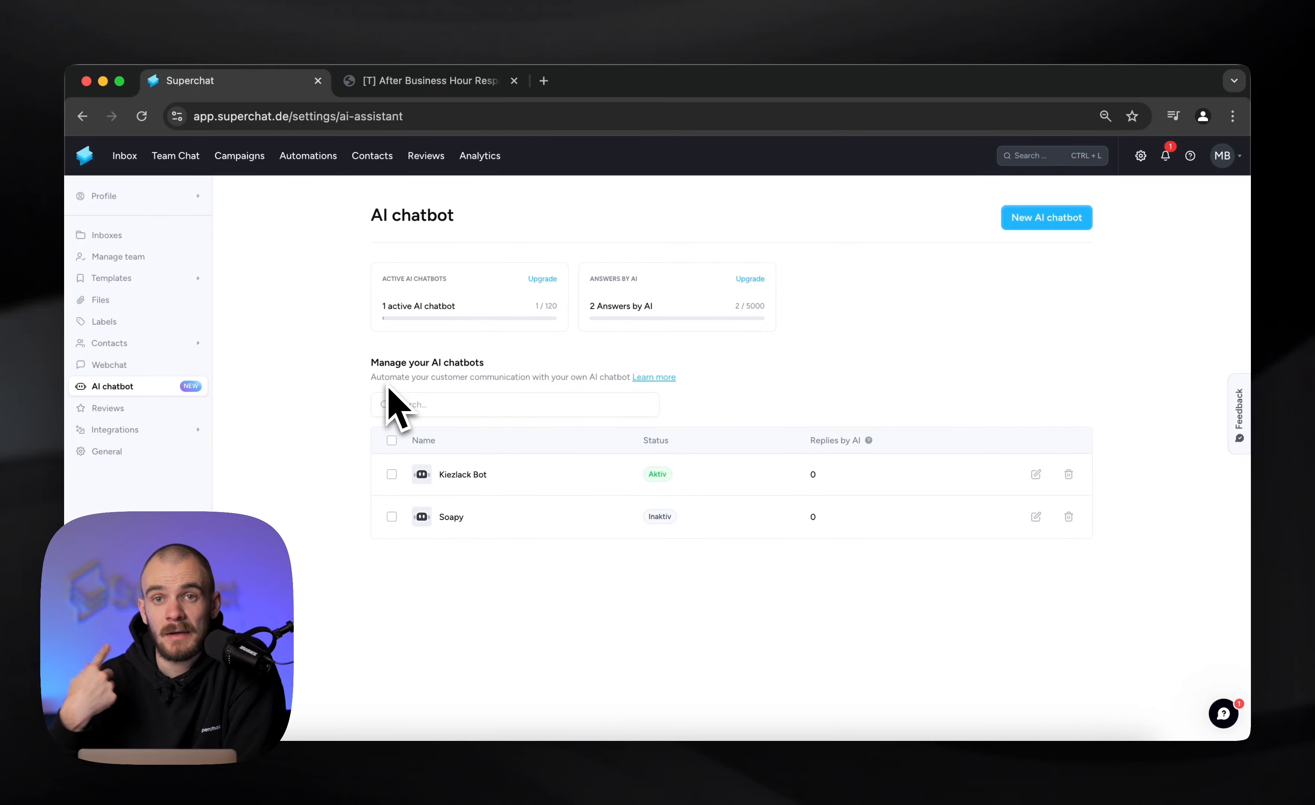
Create an automation from scratch with the WhatsApp "Contact sends a message" trigger and delete its Message content filter
click(316, 159)
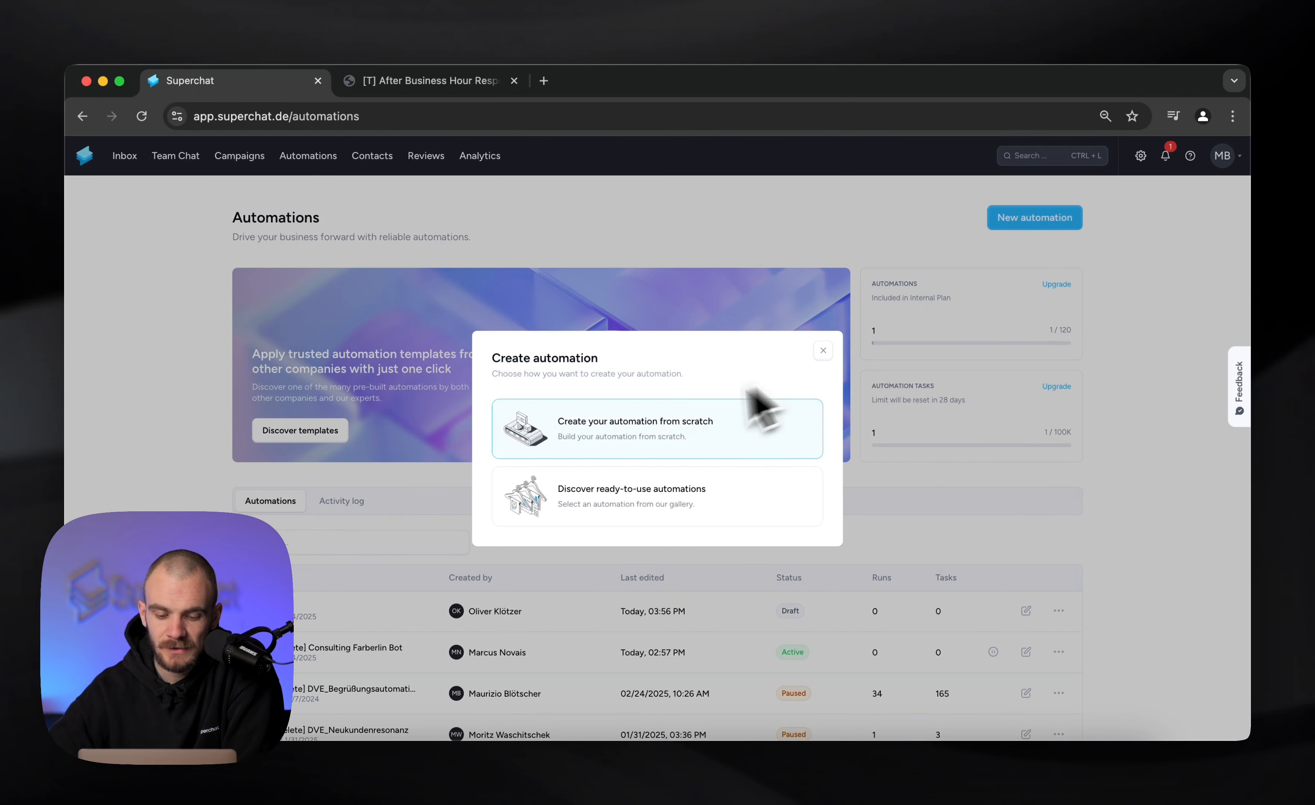
click(687, 426)
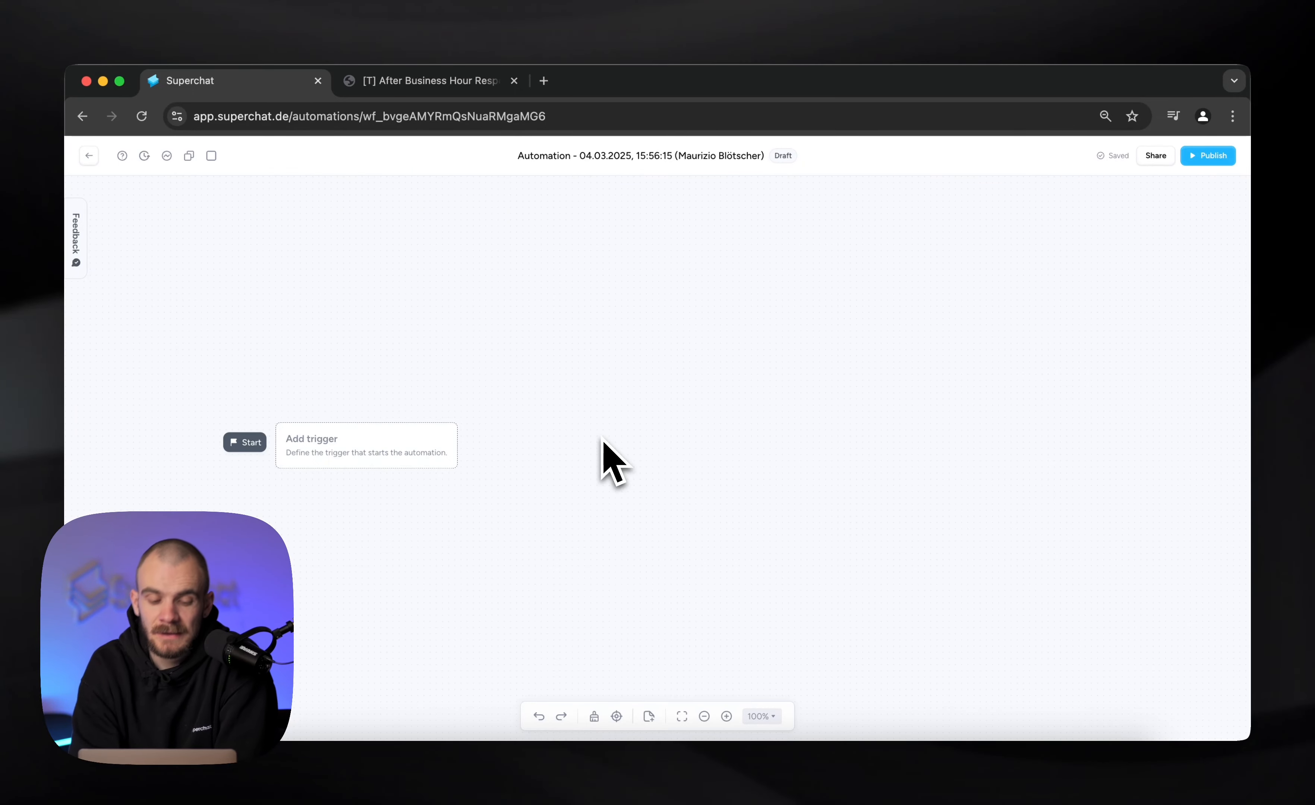
click(376, 462)
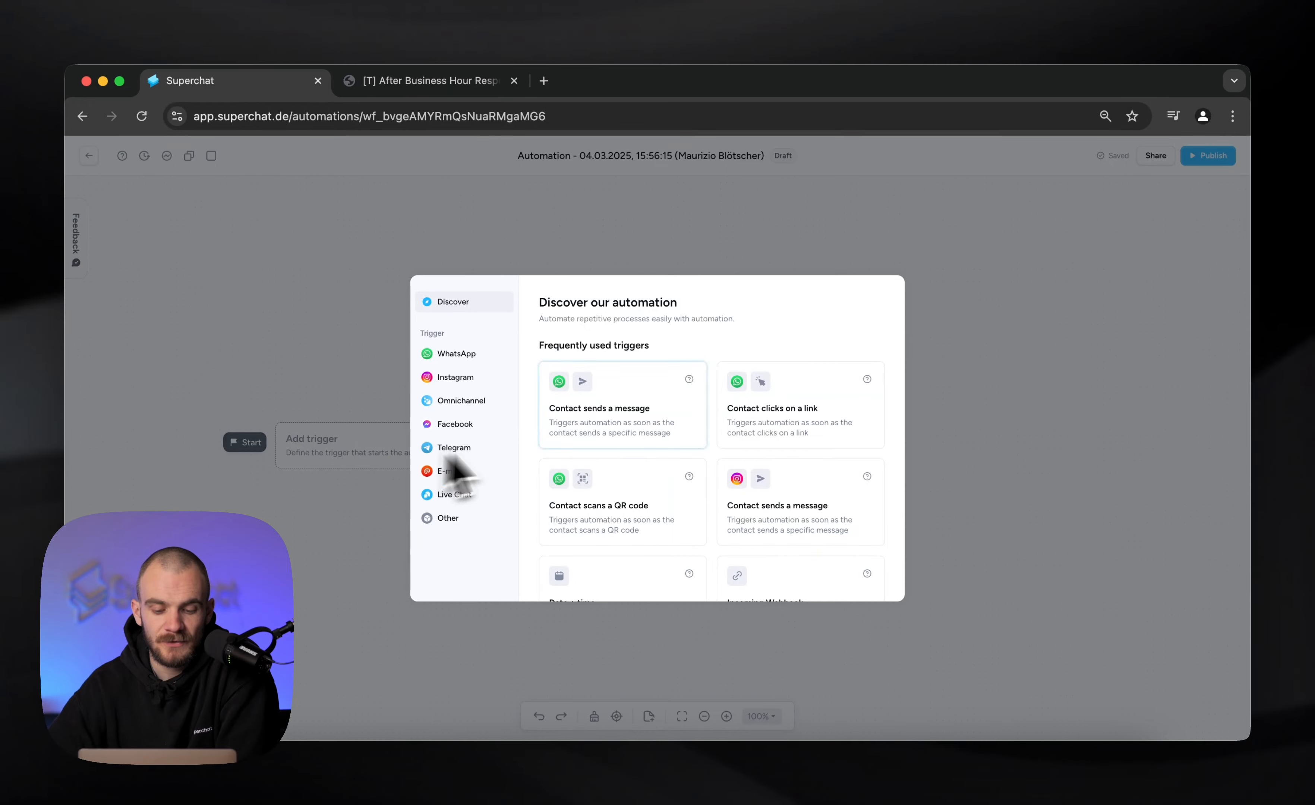
click(639, 435)
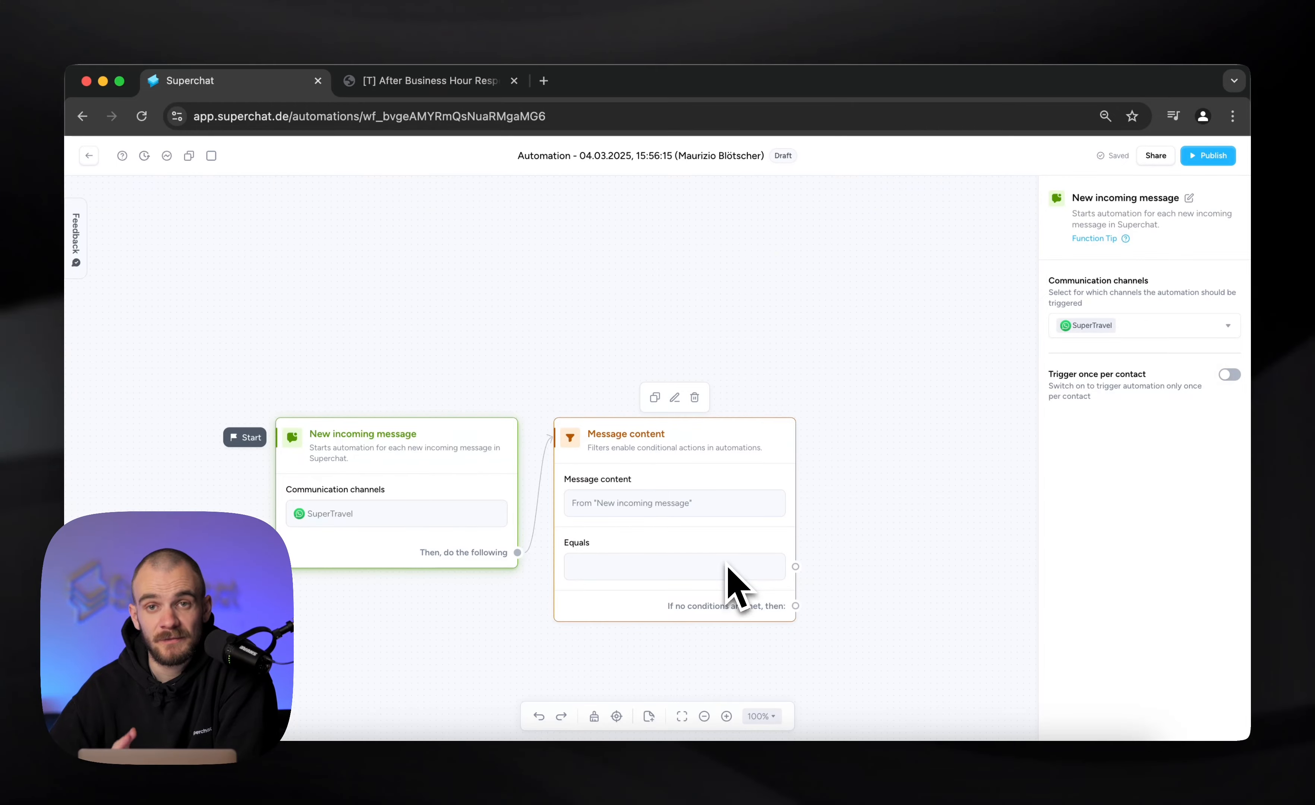
click(698, 404)
Add an Opening hours filter after the New incoming message trigger
click(572, 545)
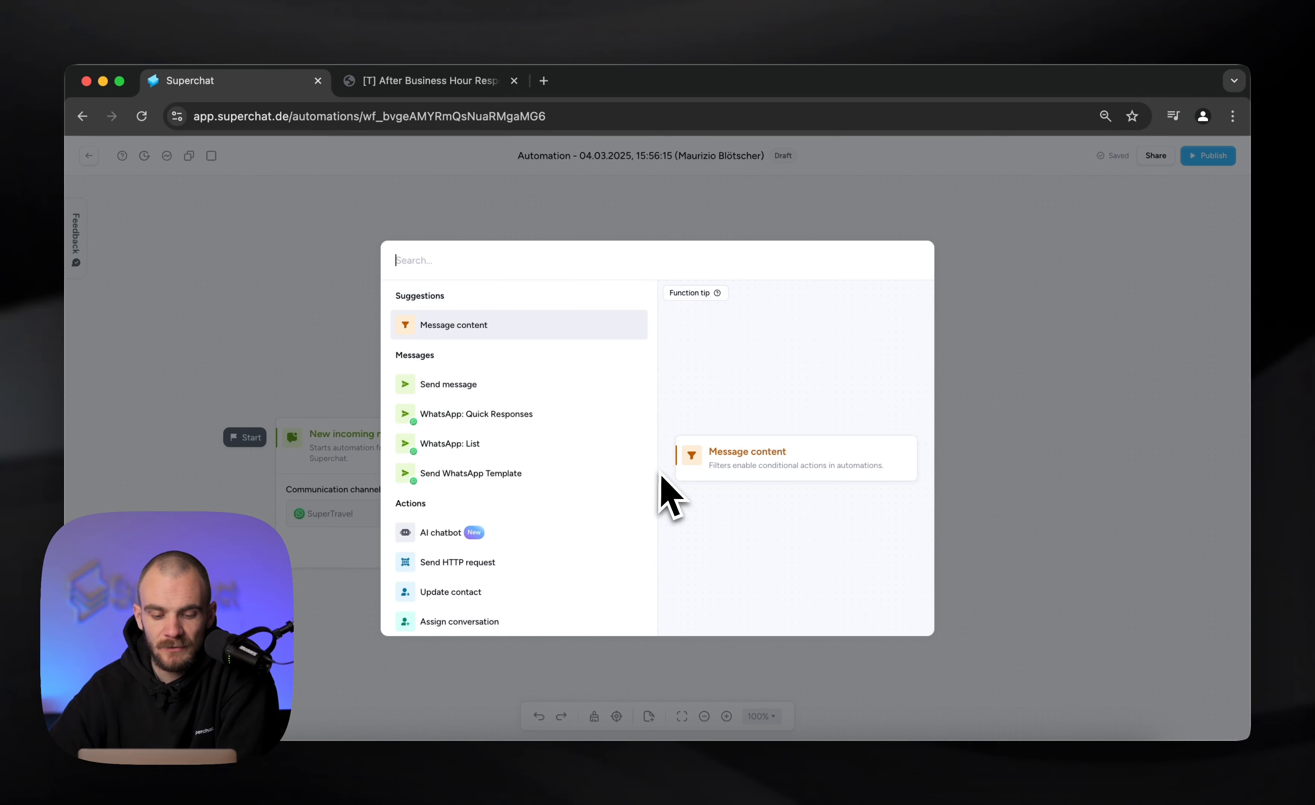
text(bus)
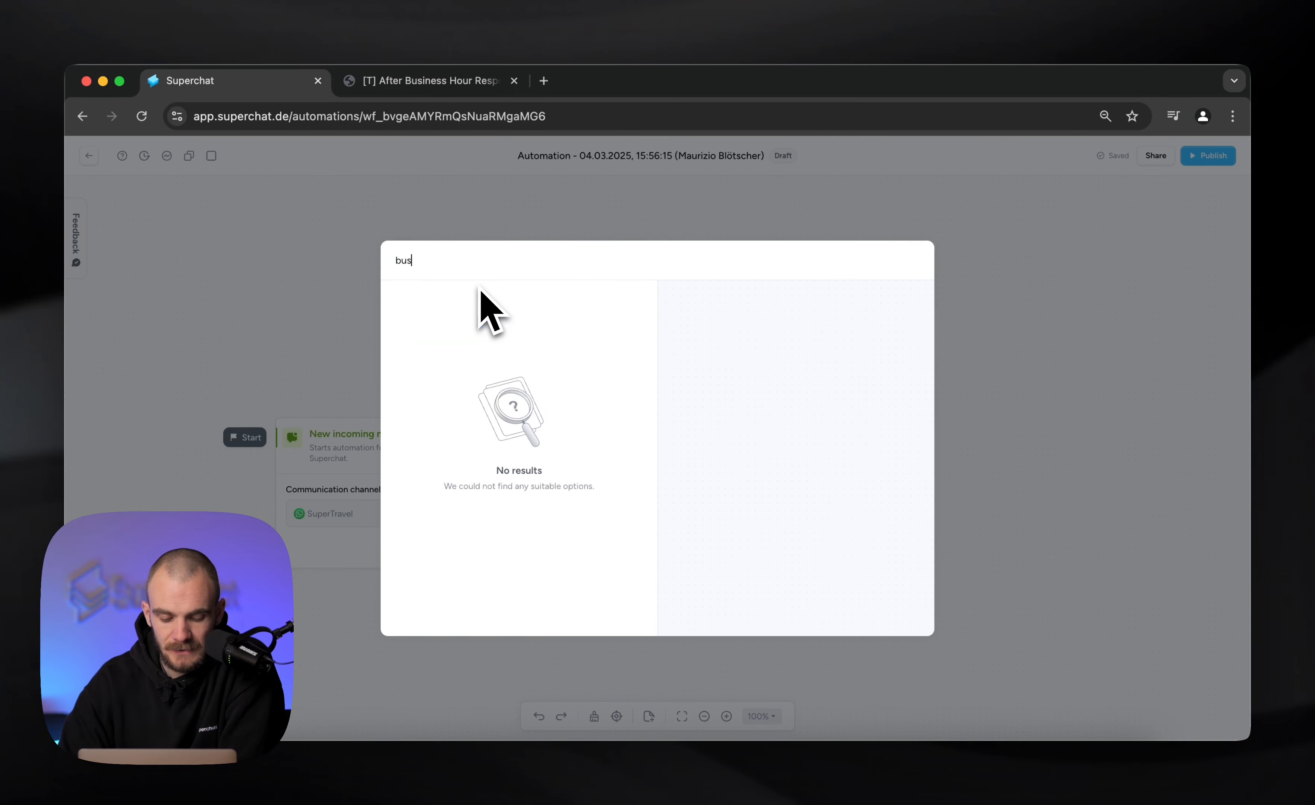
key(BackSpace)
key(BackSpace)
key(BackSpace)
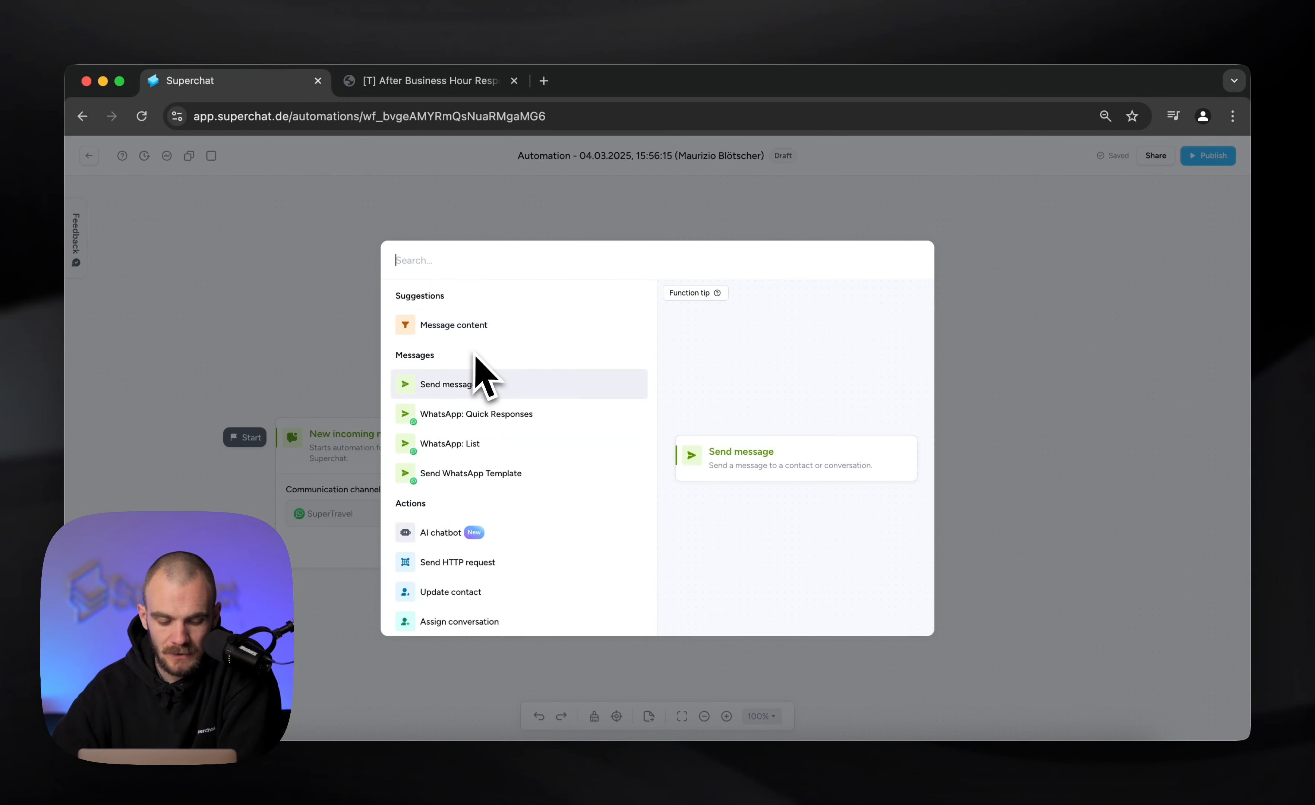
text(fi)
key(Return)
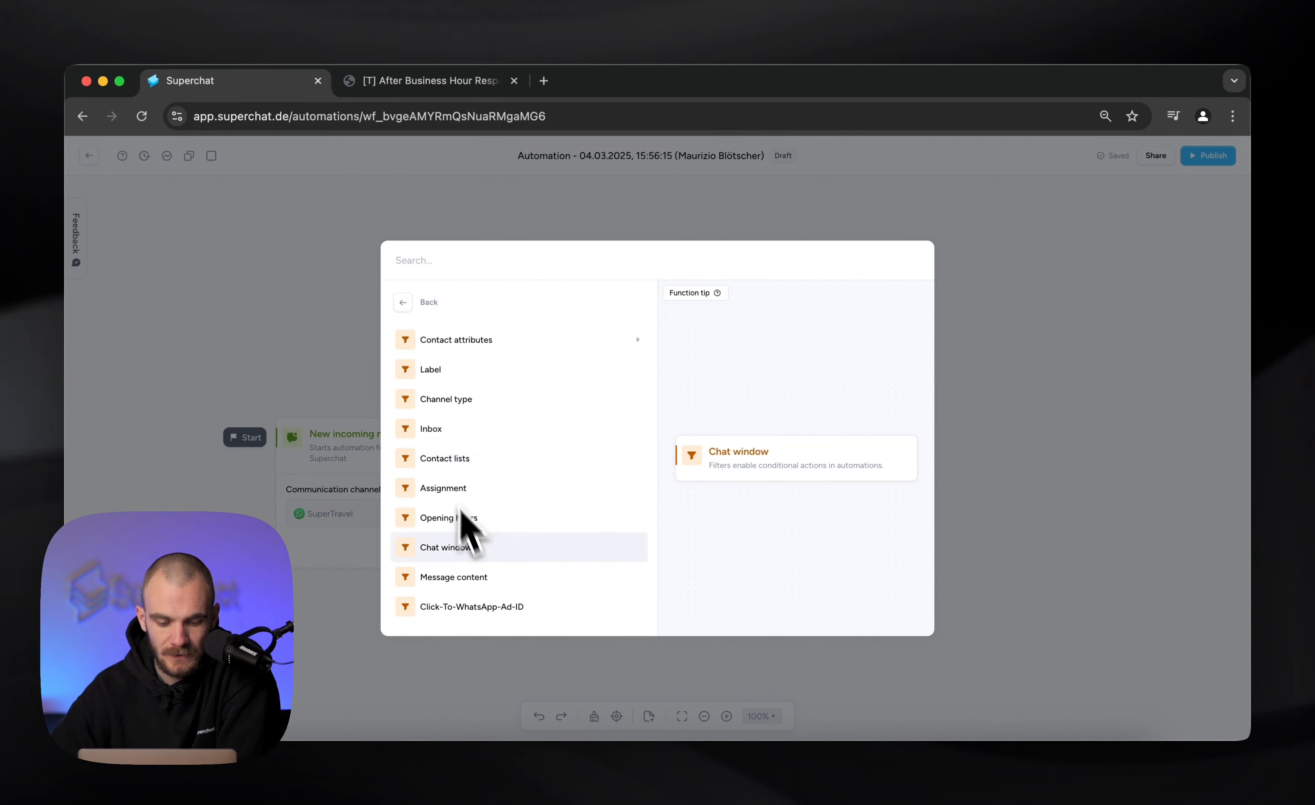
click(480, 518)
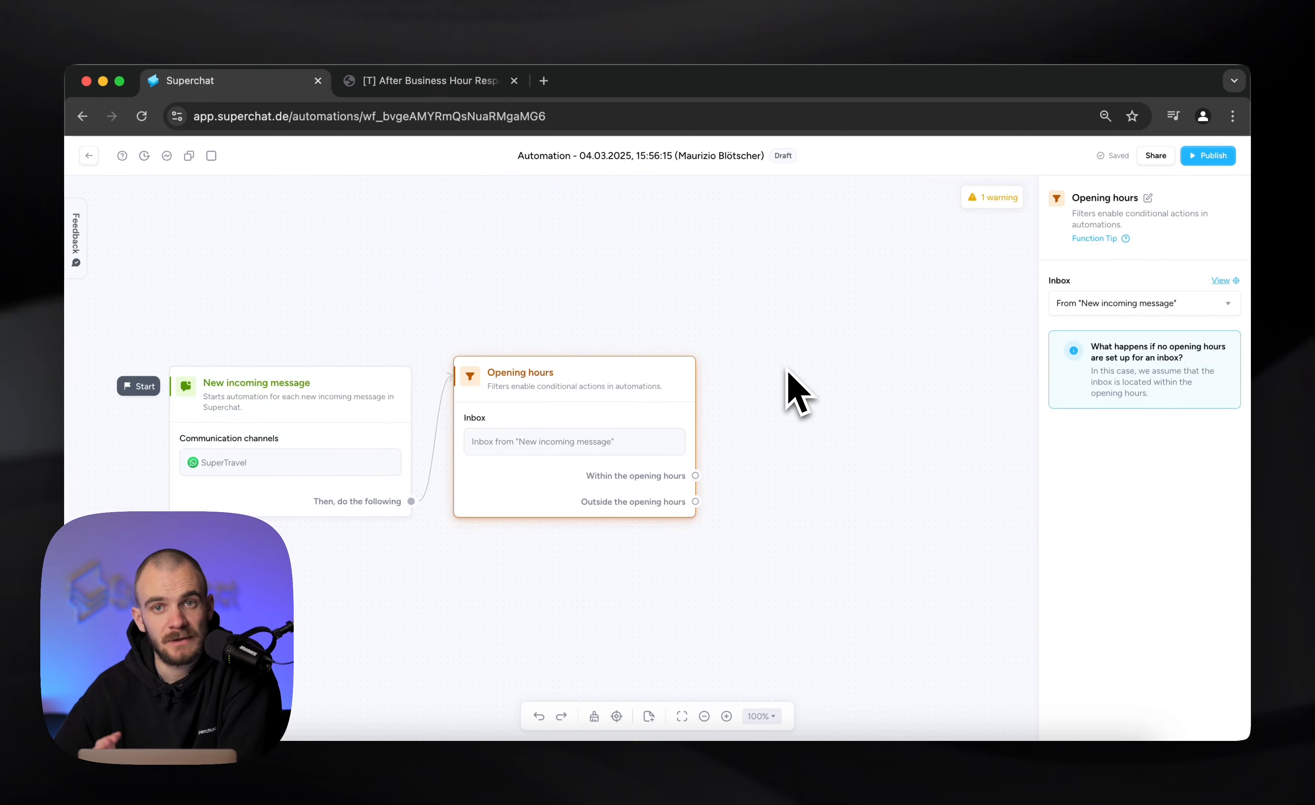
Connect an AI chatbot action to the "Outside the opening hours" branch and select Soapy as its chatbot
drag(696, 502, 851, 419)
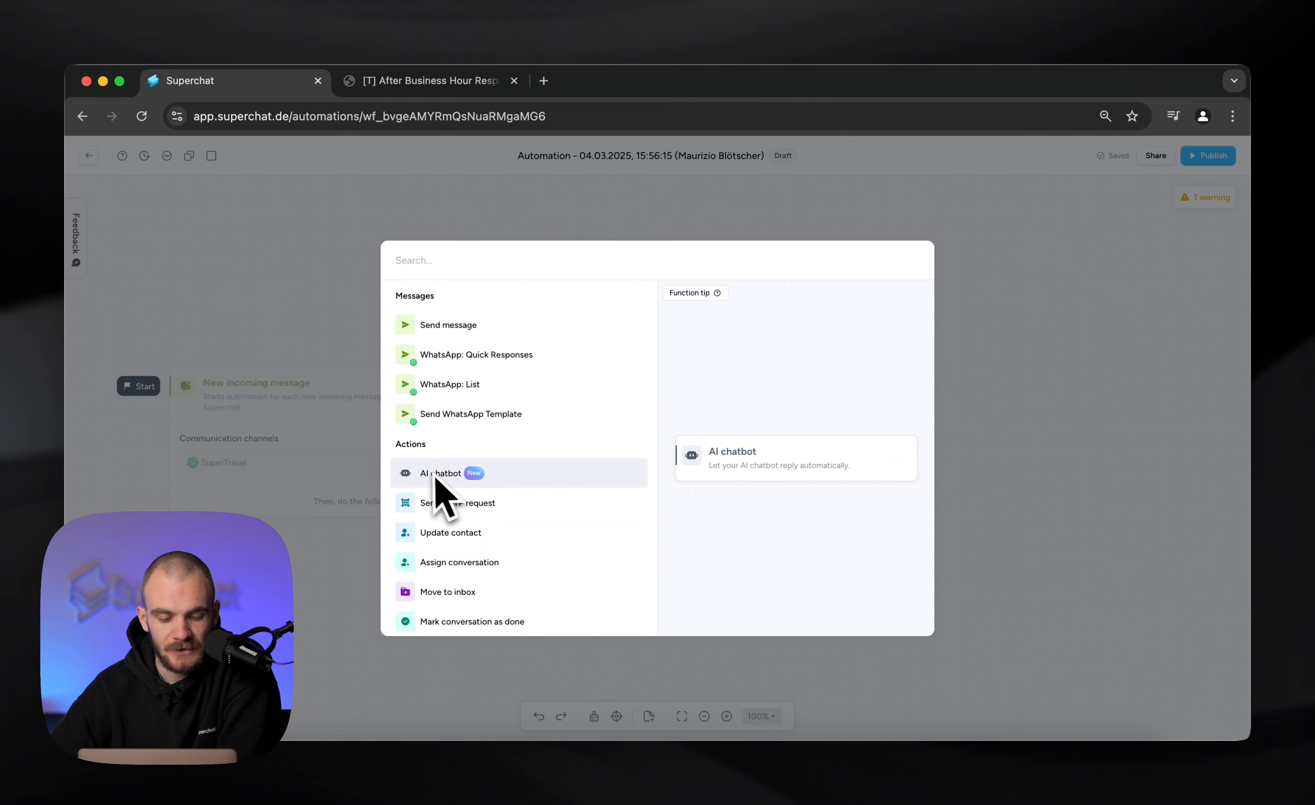
click(463, 482)
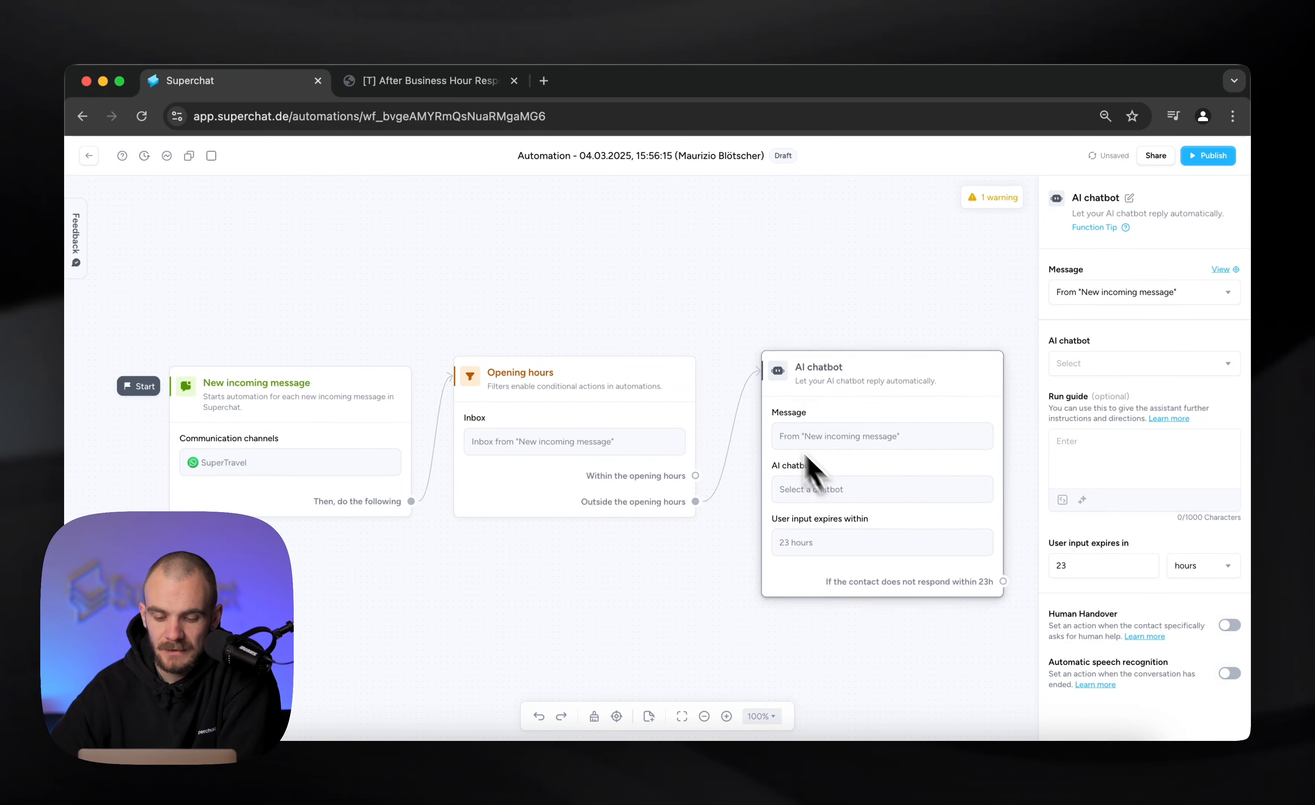
click(1101, 364)
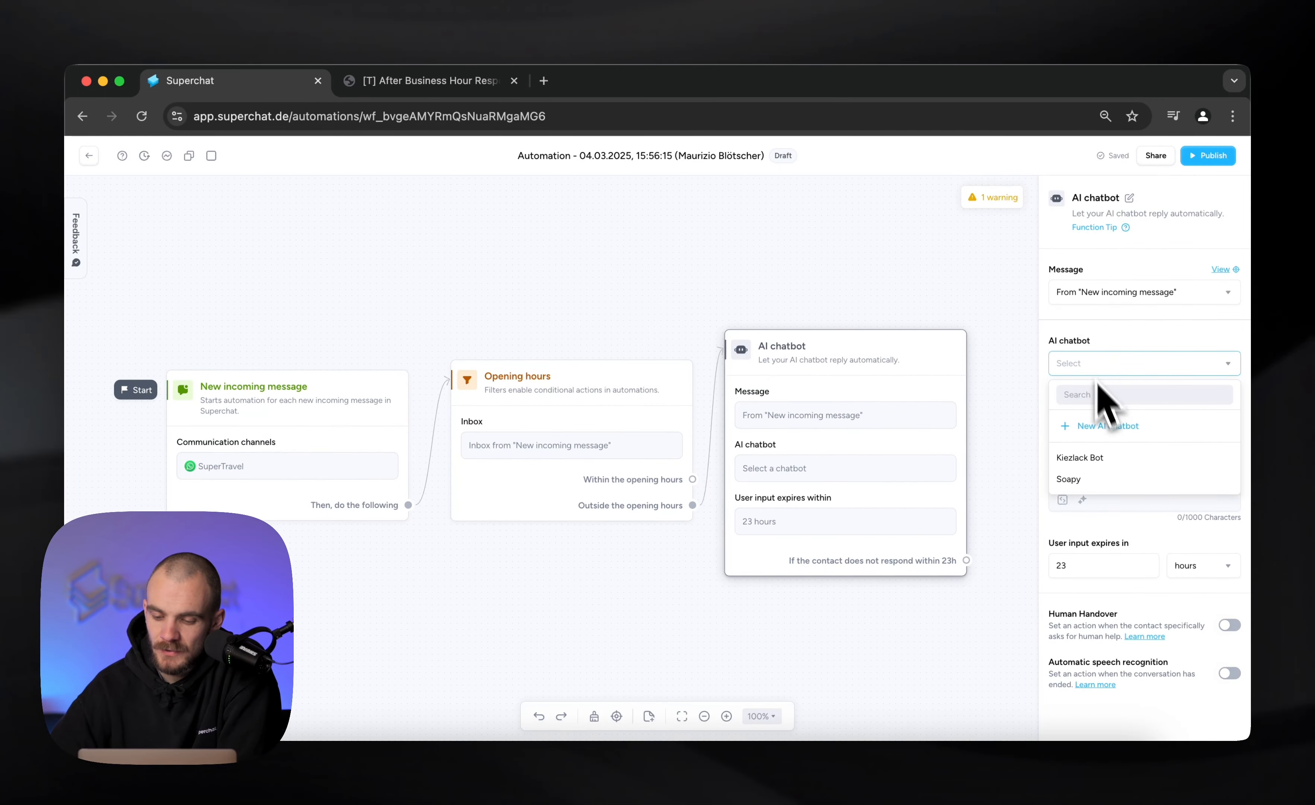
click(1107, 488)
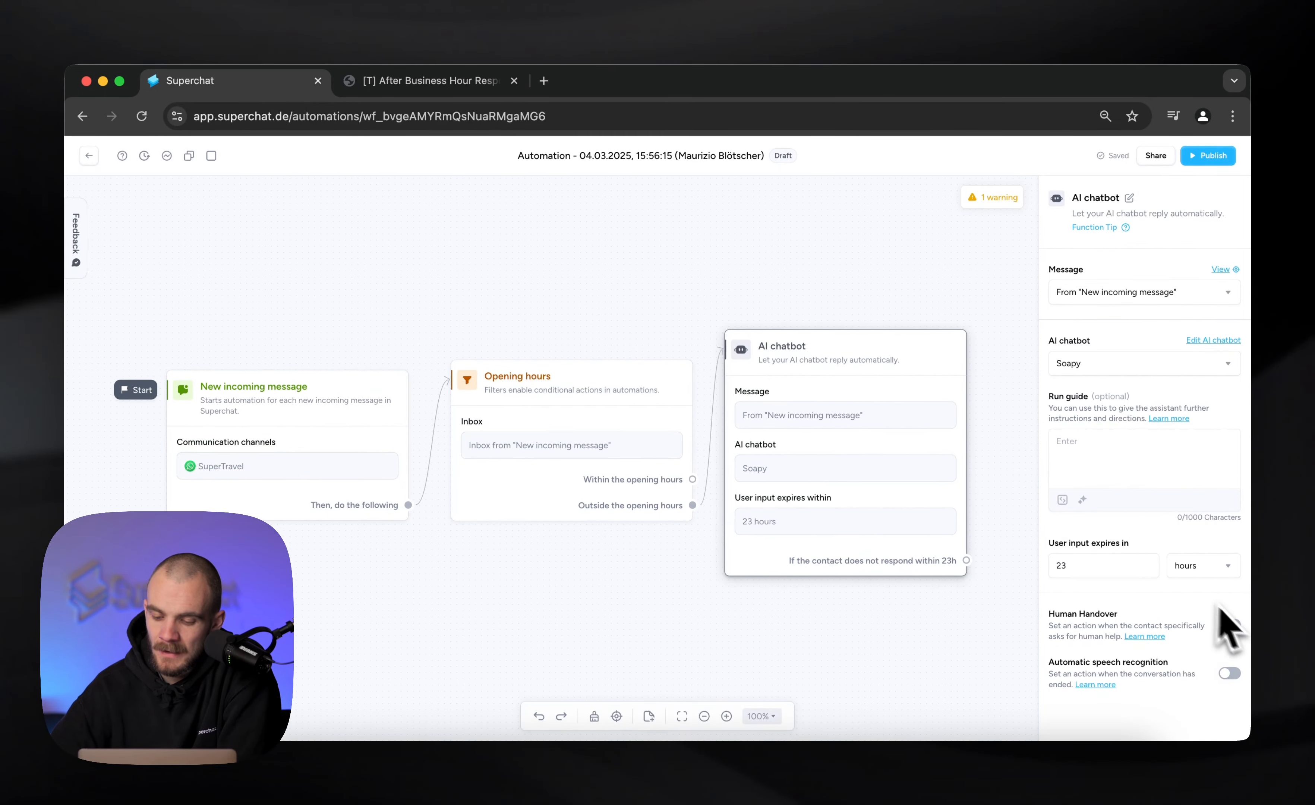
Enable Human Handover and Automatic speech recognition for the AI chatbot action and close its settings
click(1237, 624)
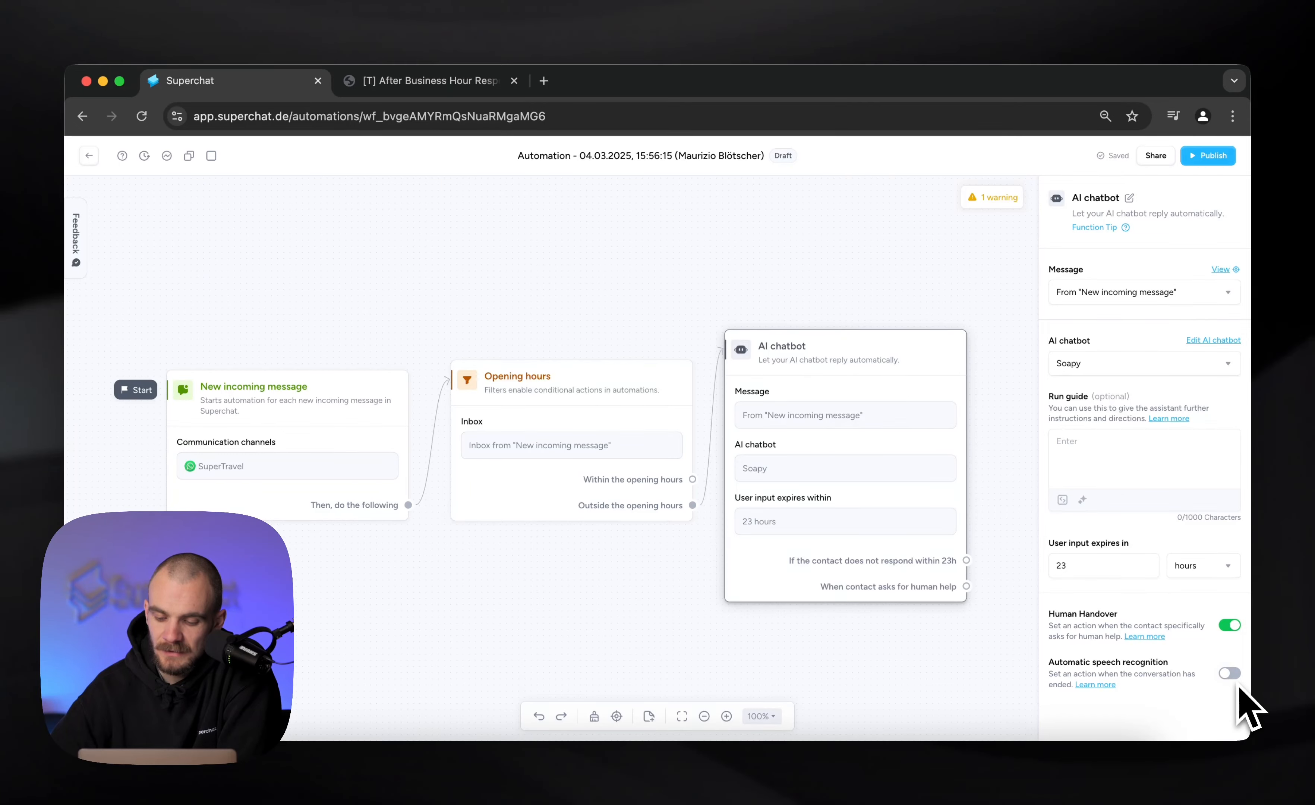
click(1229, 673)
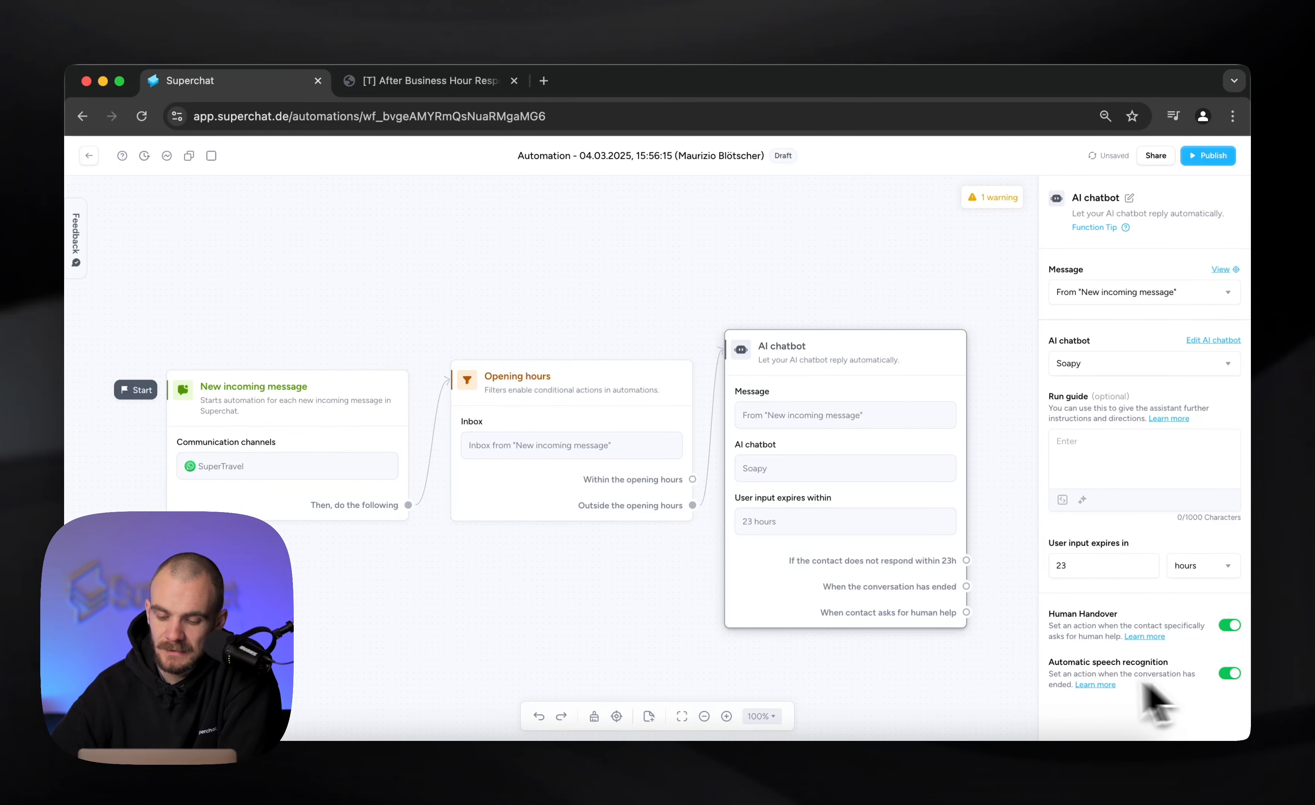
click(871, 278)
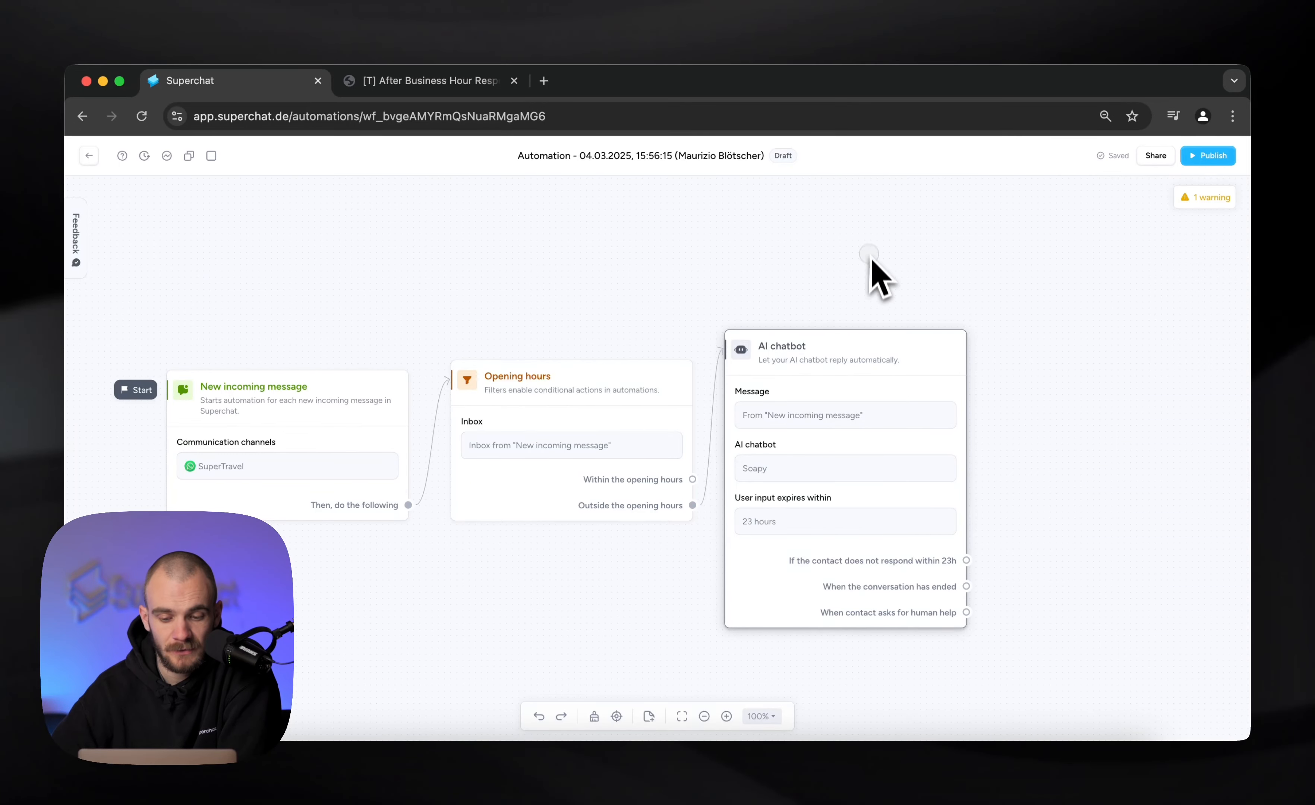
Connect an Assign conversation action to the "When contact asks for human help" branch and assign it to the own user account
drag(883, 286, 819, 235)
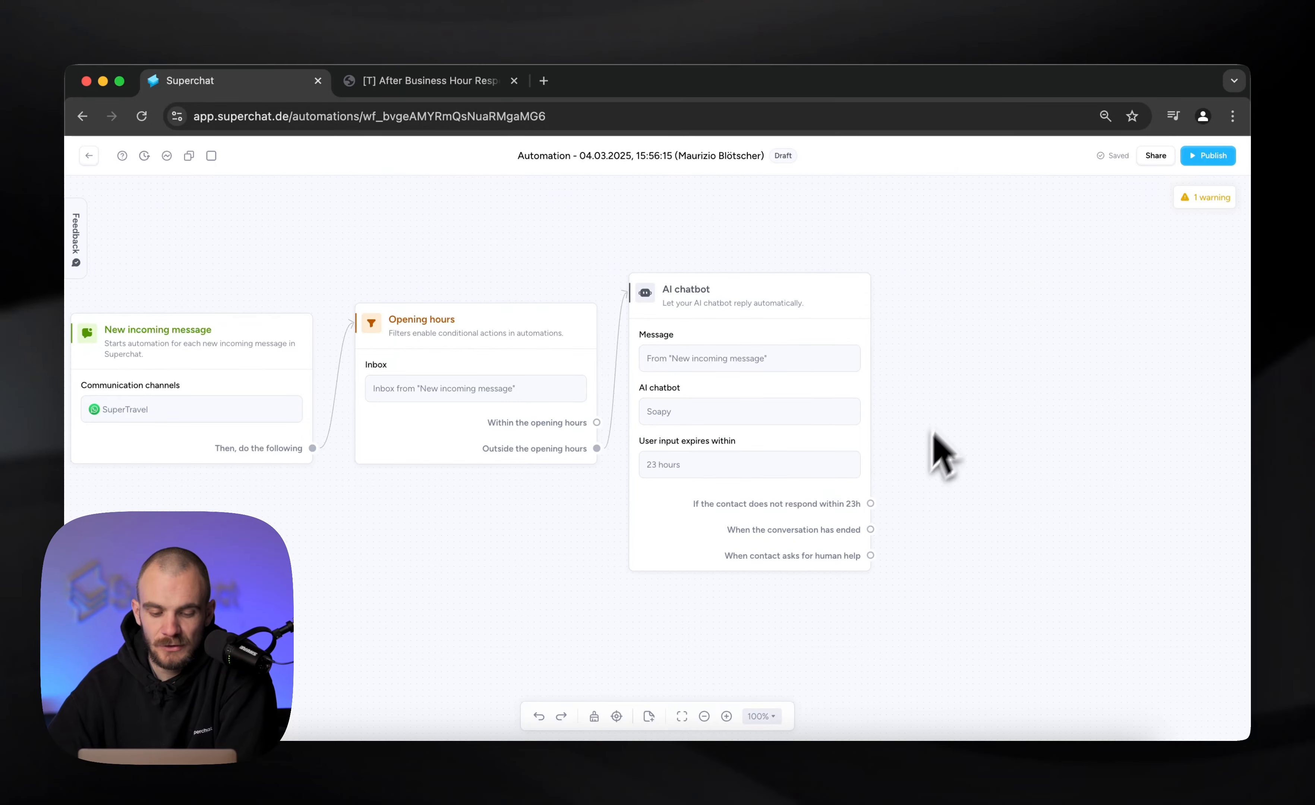
drag(256, 524, 433, 522)
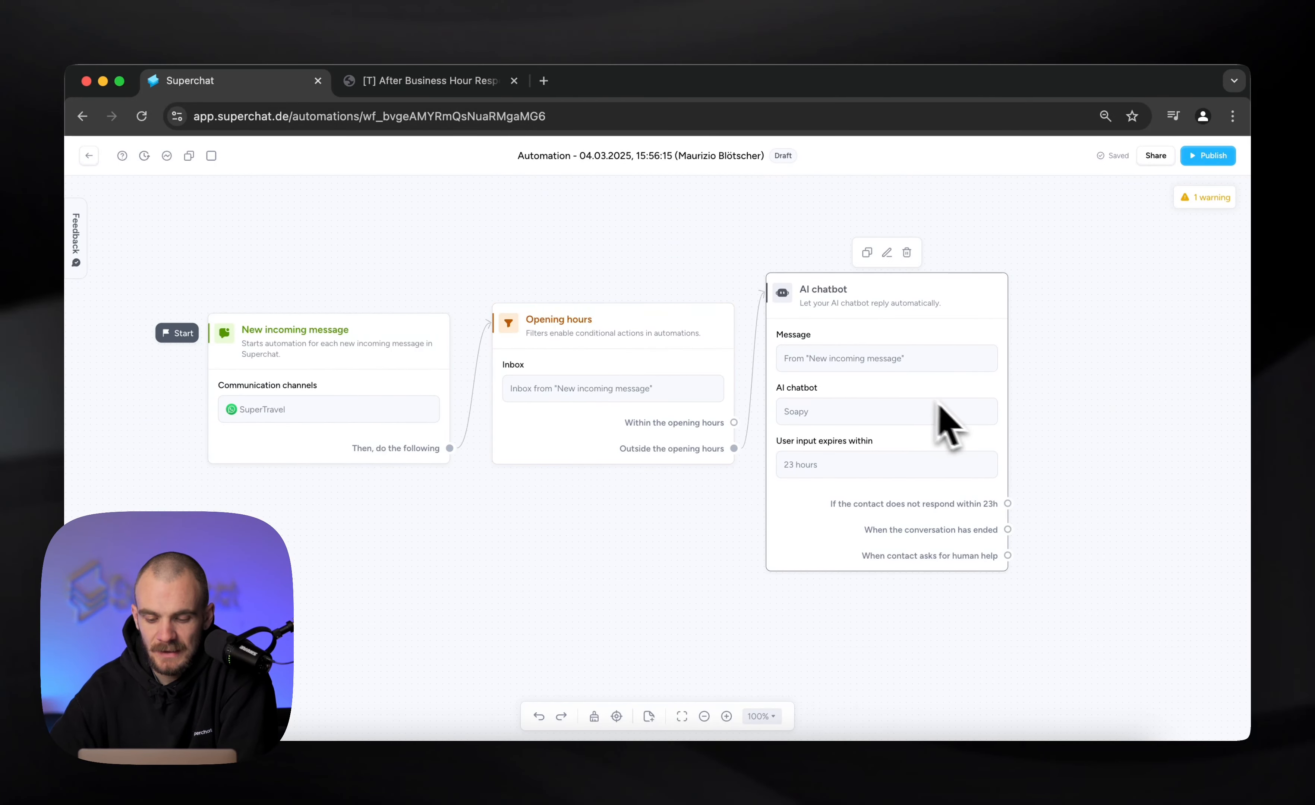
scroll(960, 419, right, 3)
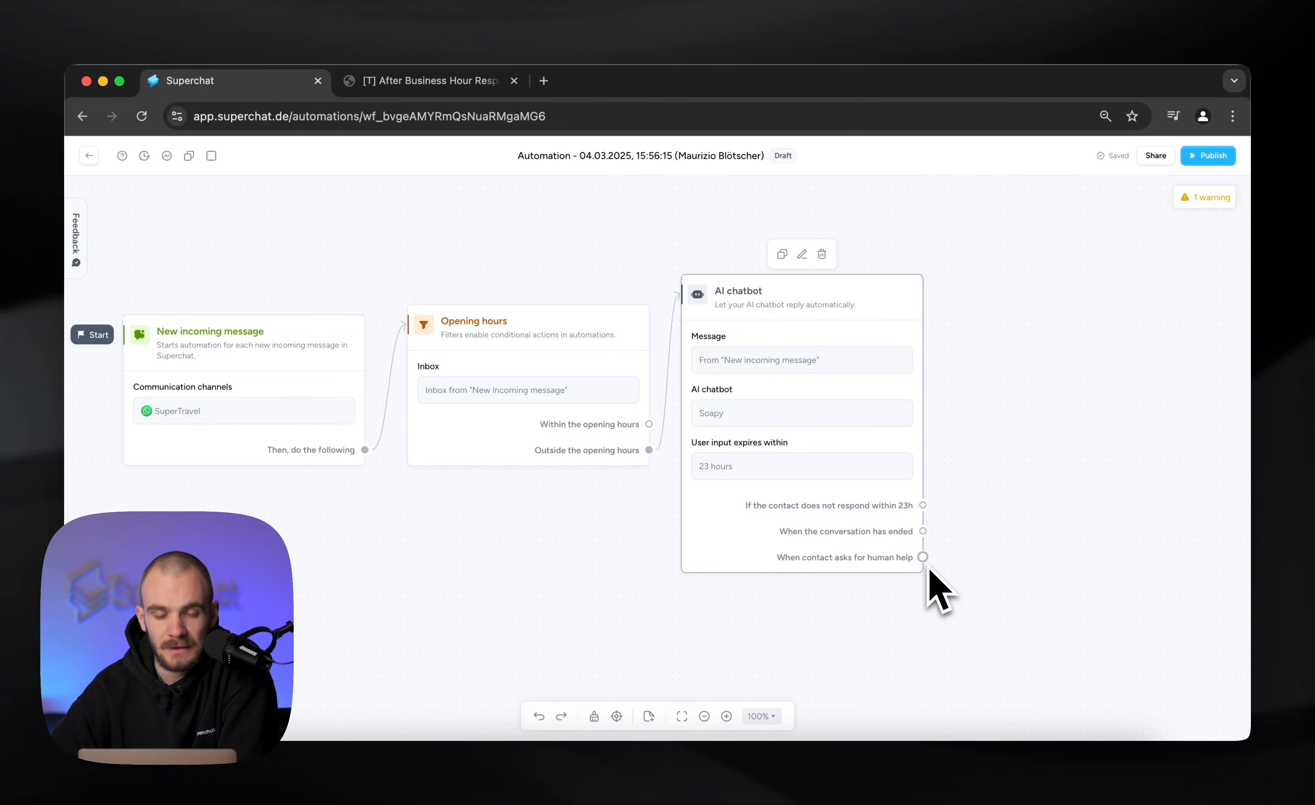
drag(924, 558, 1048, 442)
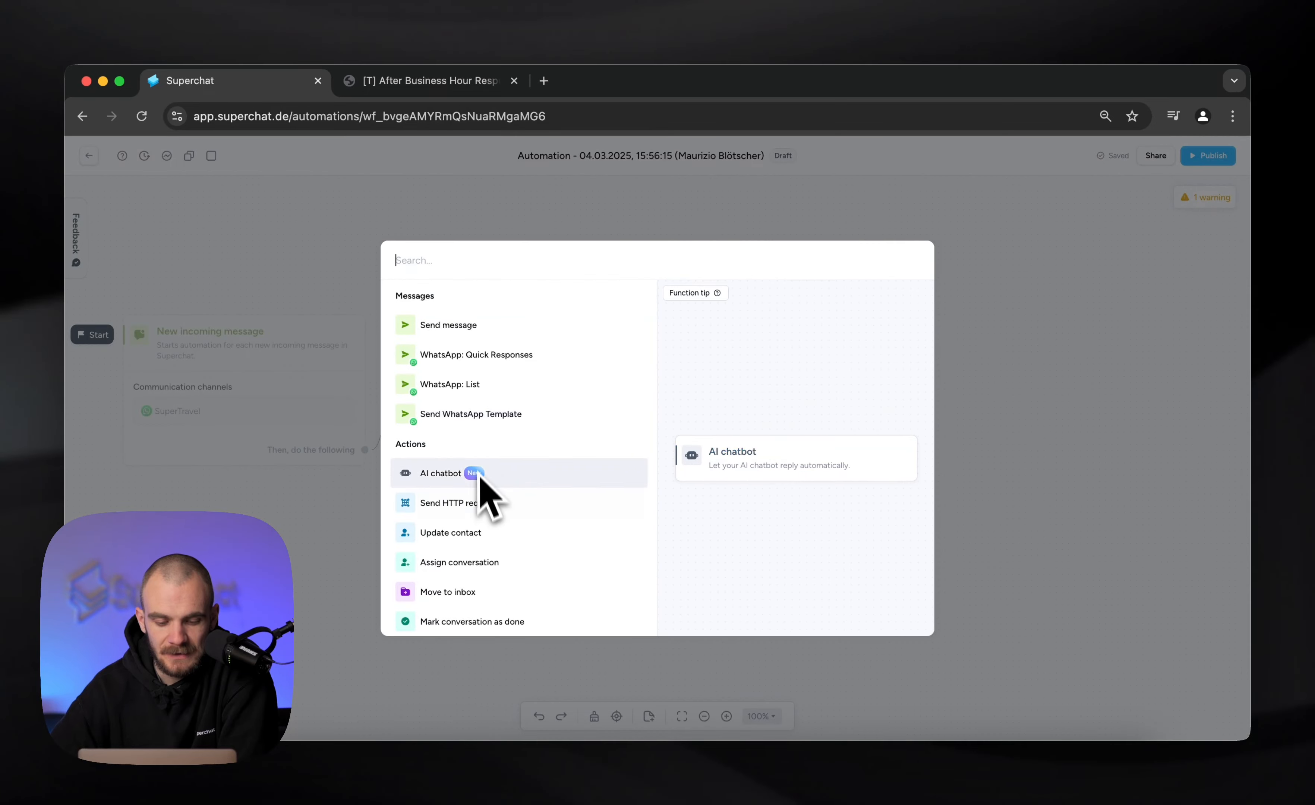
text(ass)
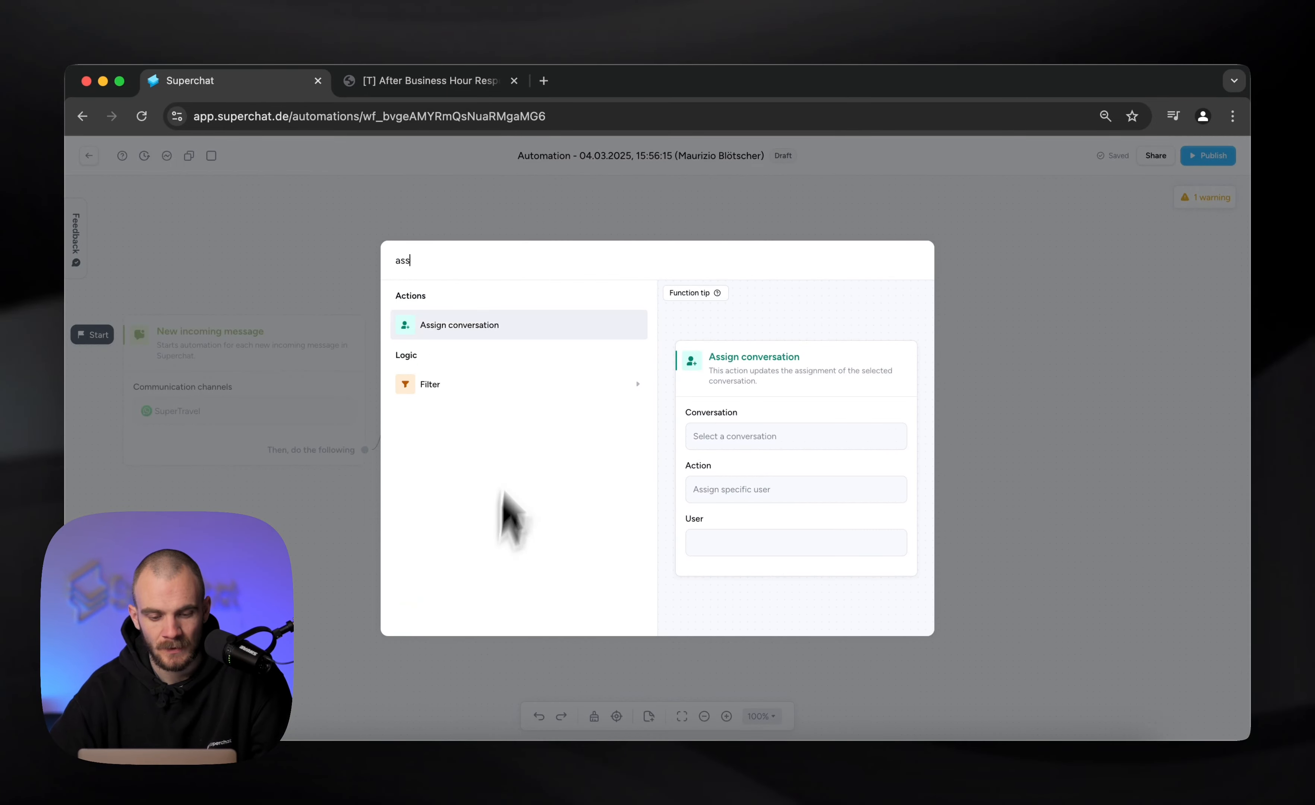
click(534, 327)
click(1139, 432)
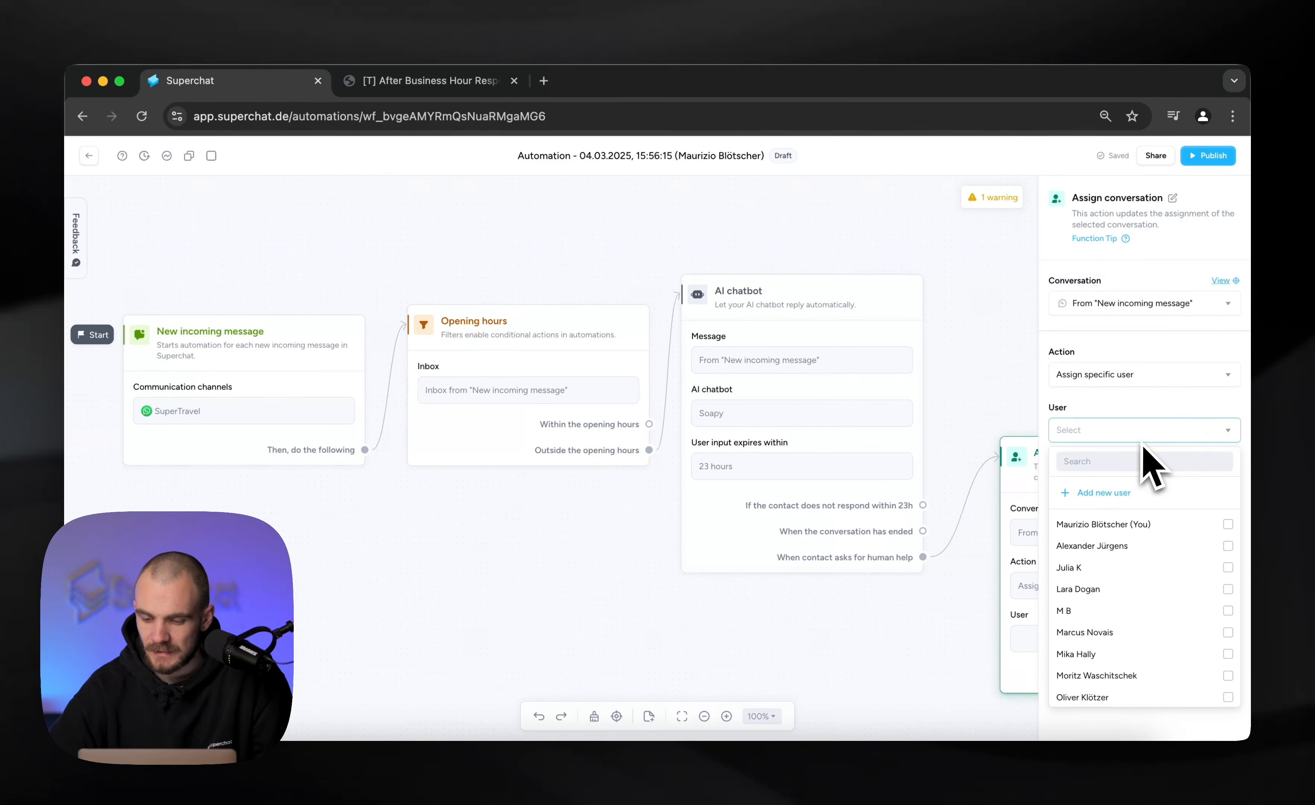
click(1095, 526)
click(983, 410)
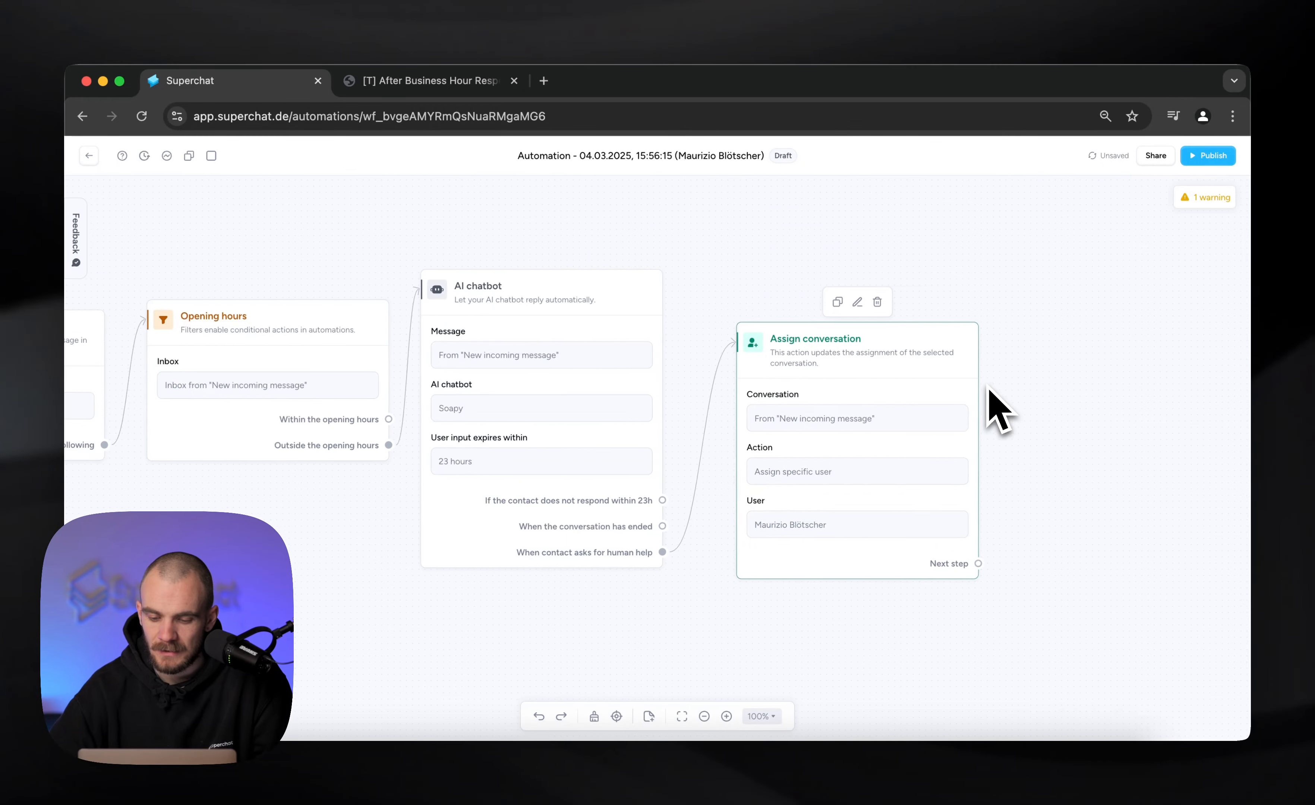
Add a Wait / Pause action after the Assign conversation step and set its duration to 3 days
drag(960, 533, 1039, 417)
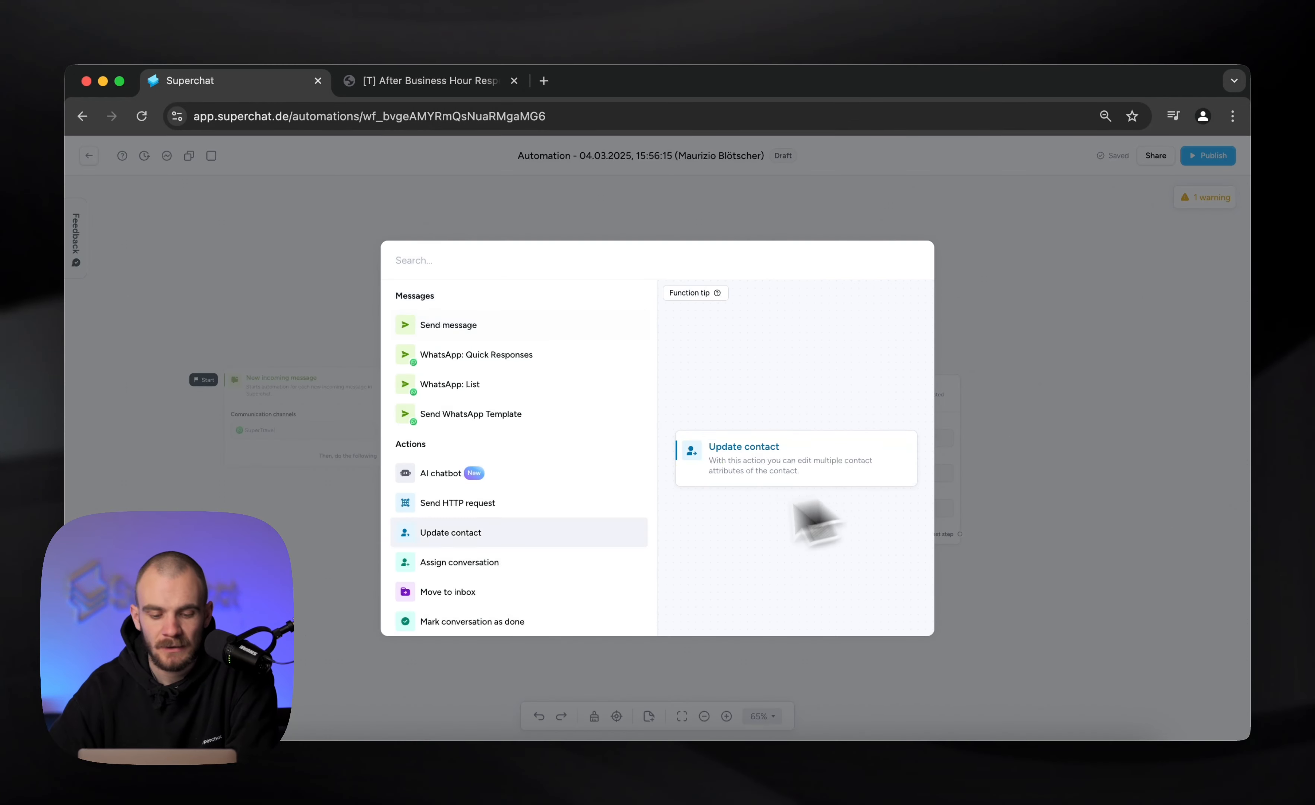
scroll(631, 558, down, 10)
click(460, 561)
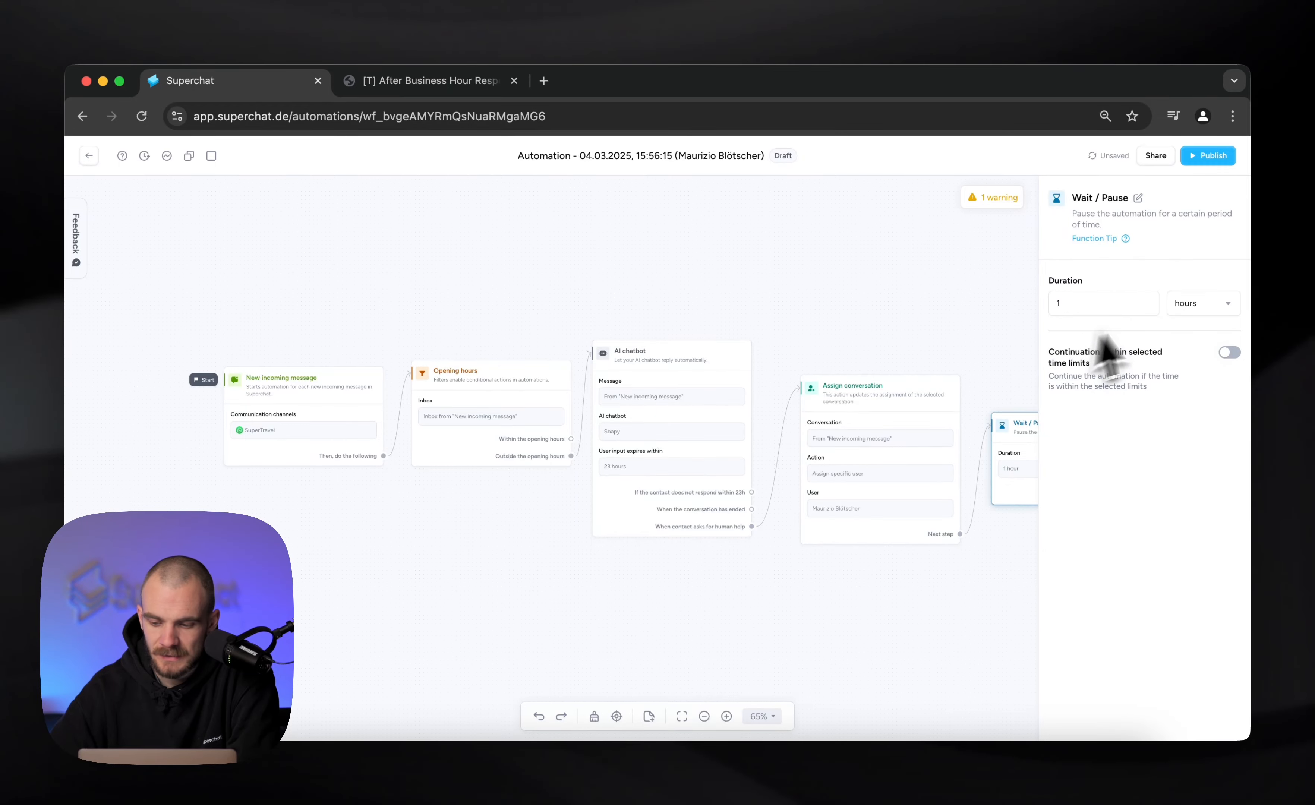
click(1199, 304)
click(1142, 399)
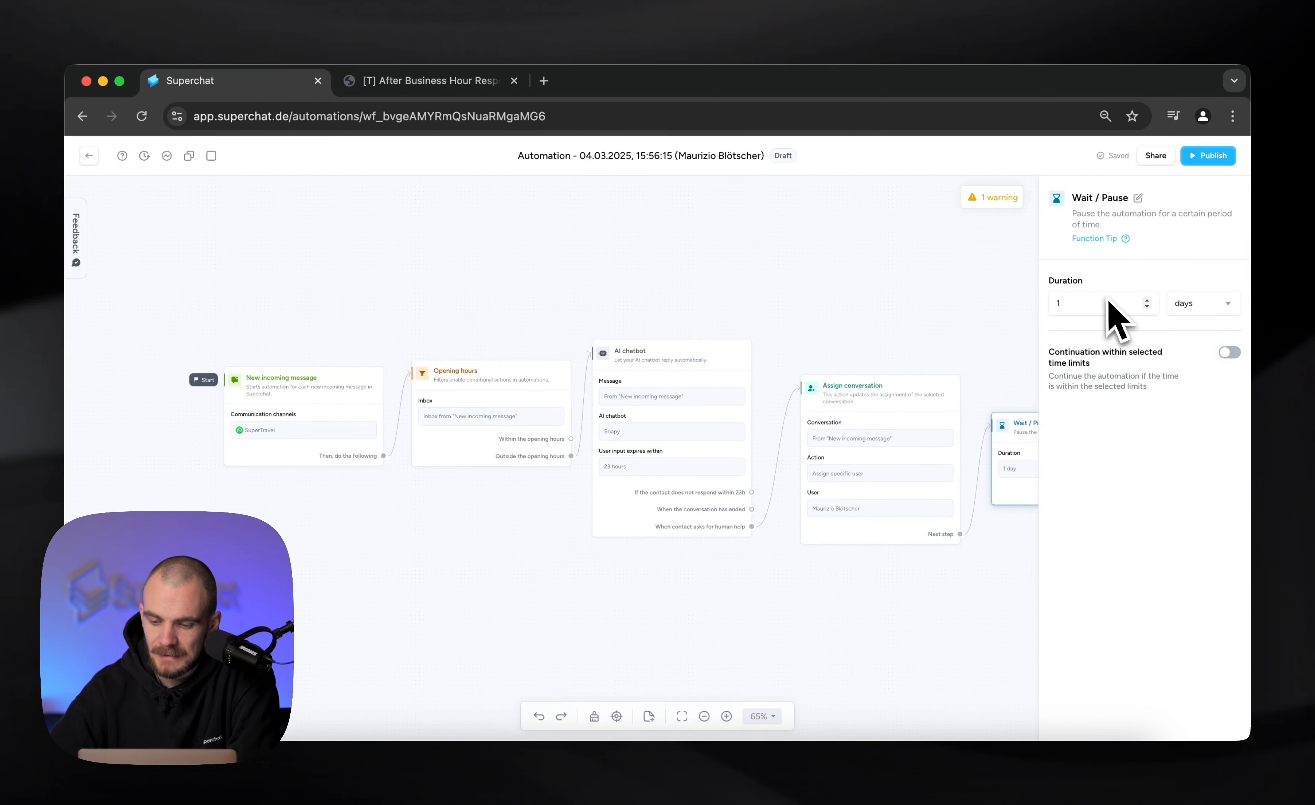
drag(1108, 301, 1029, 303)
click(978, 246)
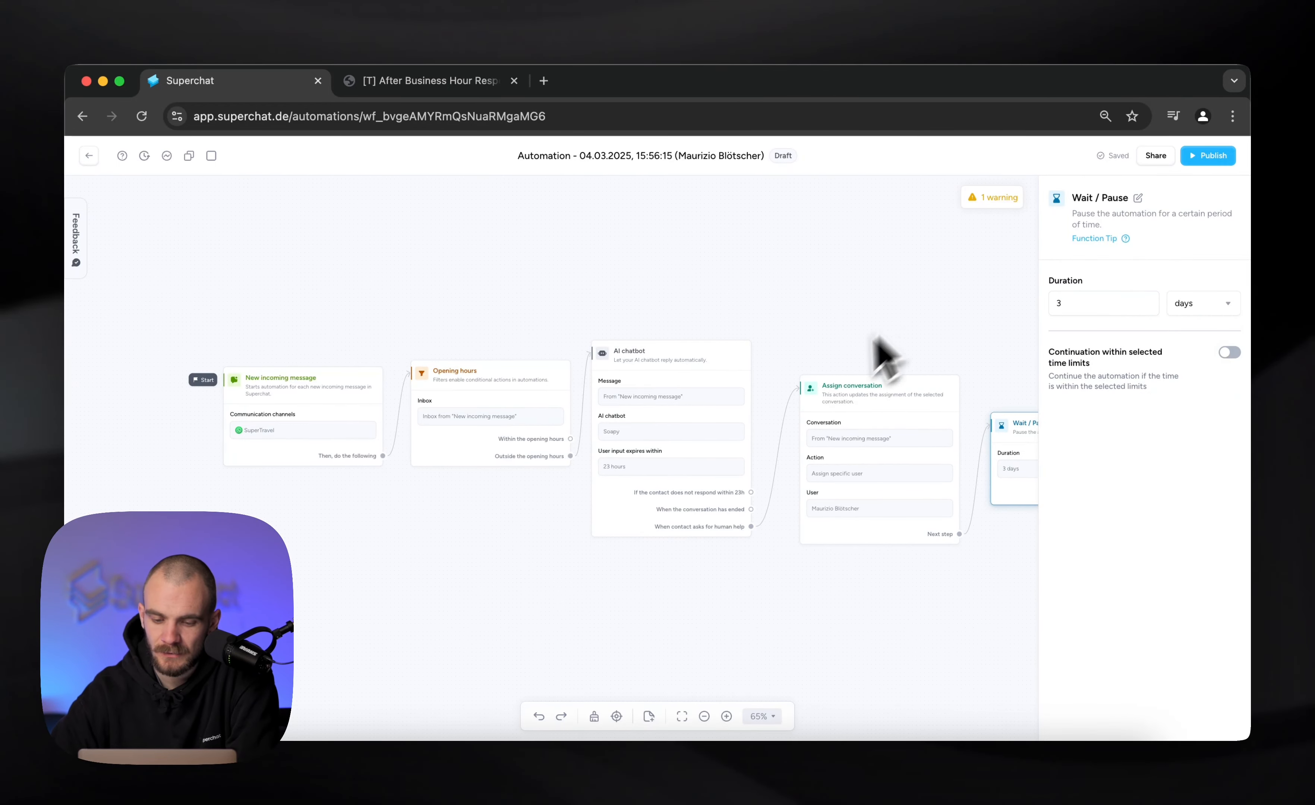
scroll(853, 351, right, 2)
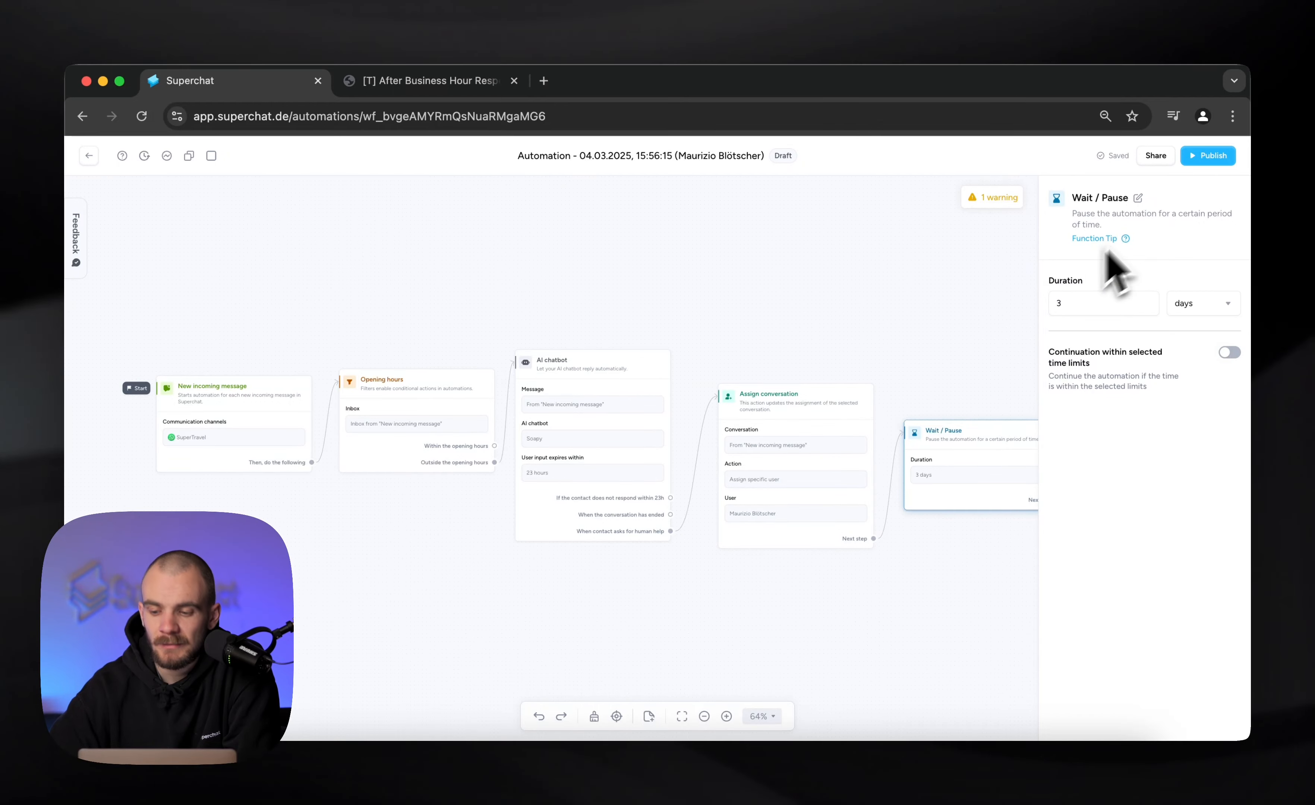
Publish the automation, continuing past the message-filter warning, and close the QR code dialog
click(1207, 156)
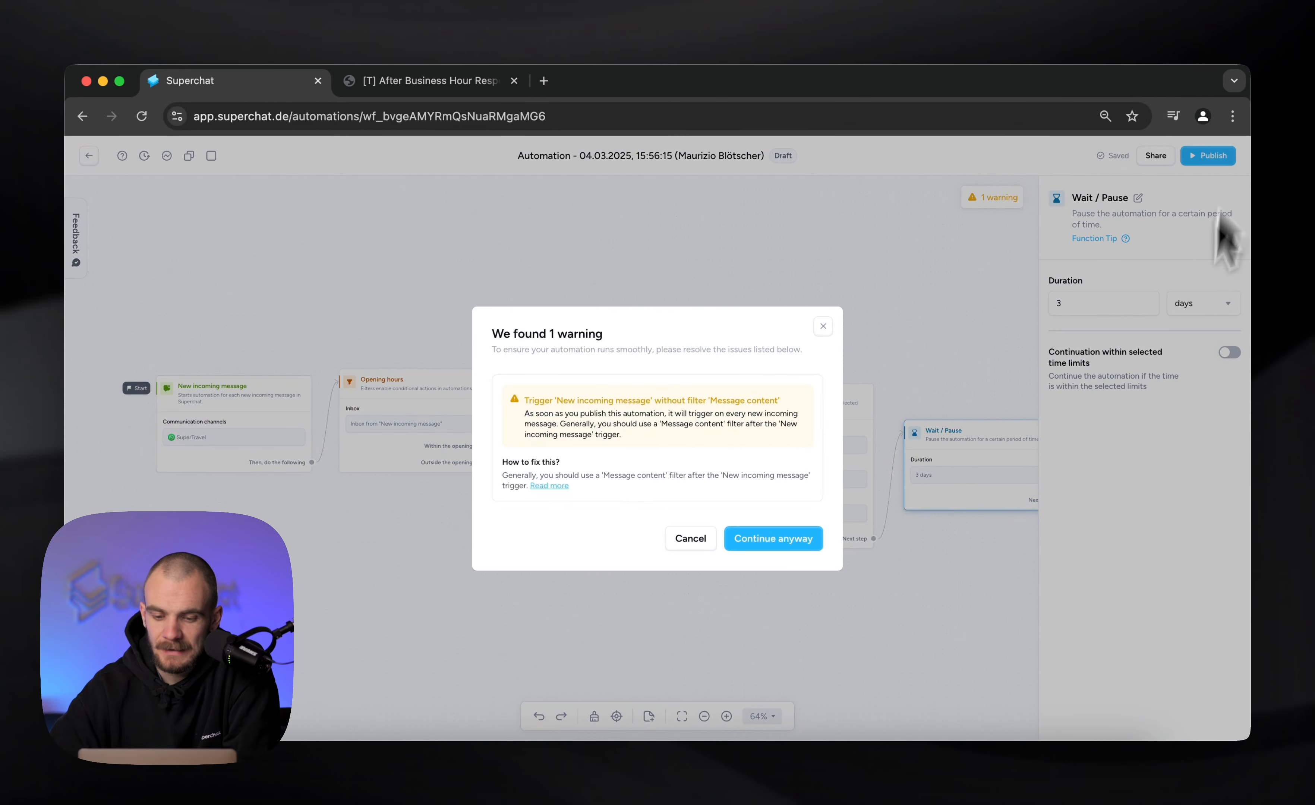
click(799, 542)
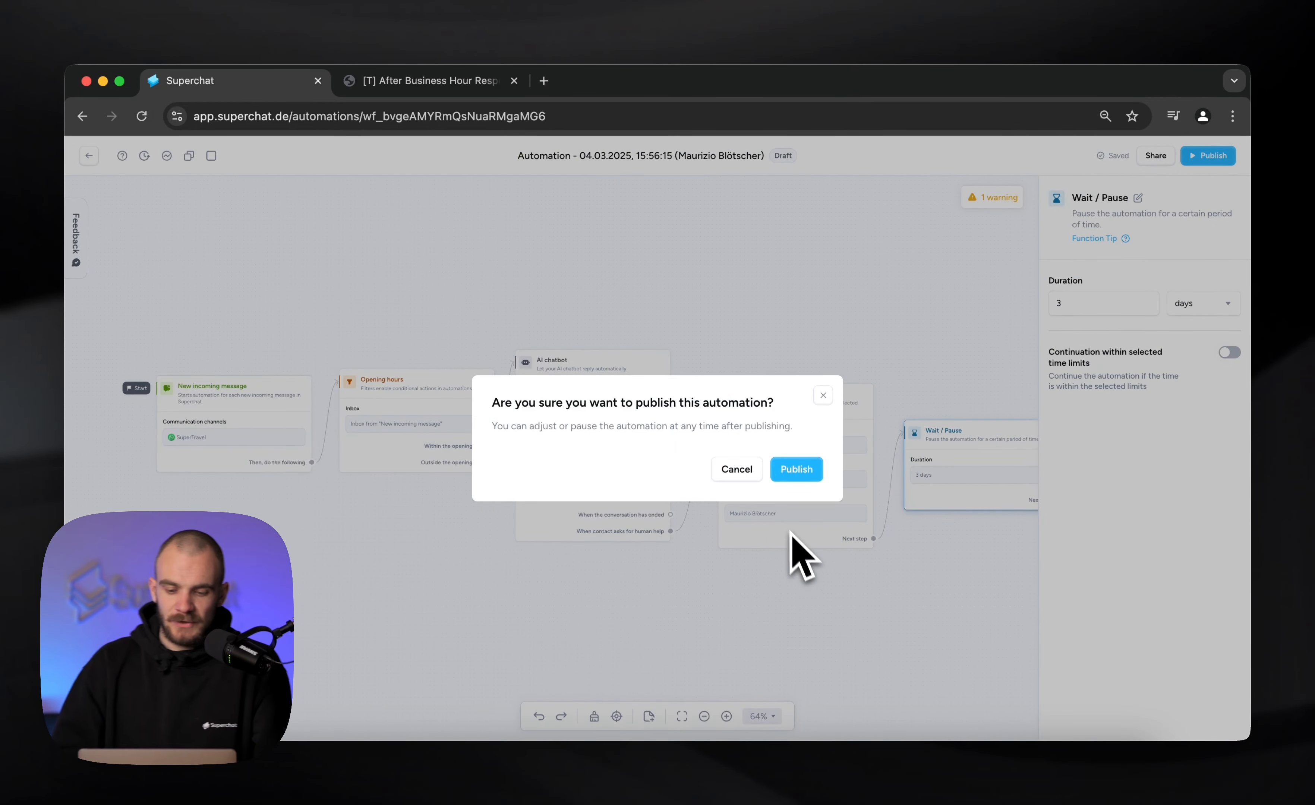
click(796, 469)
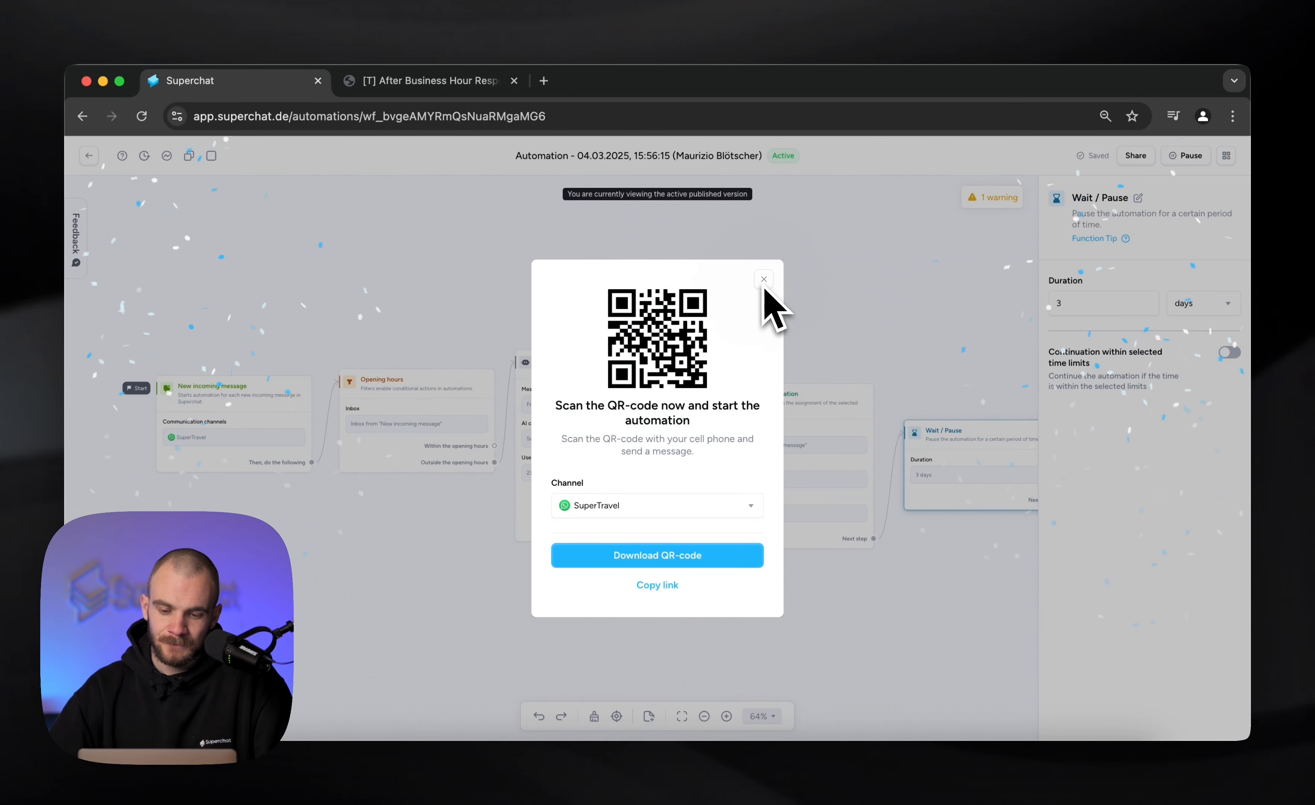
click(813, 294)
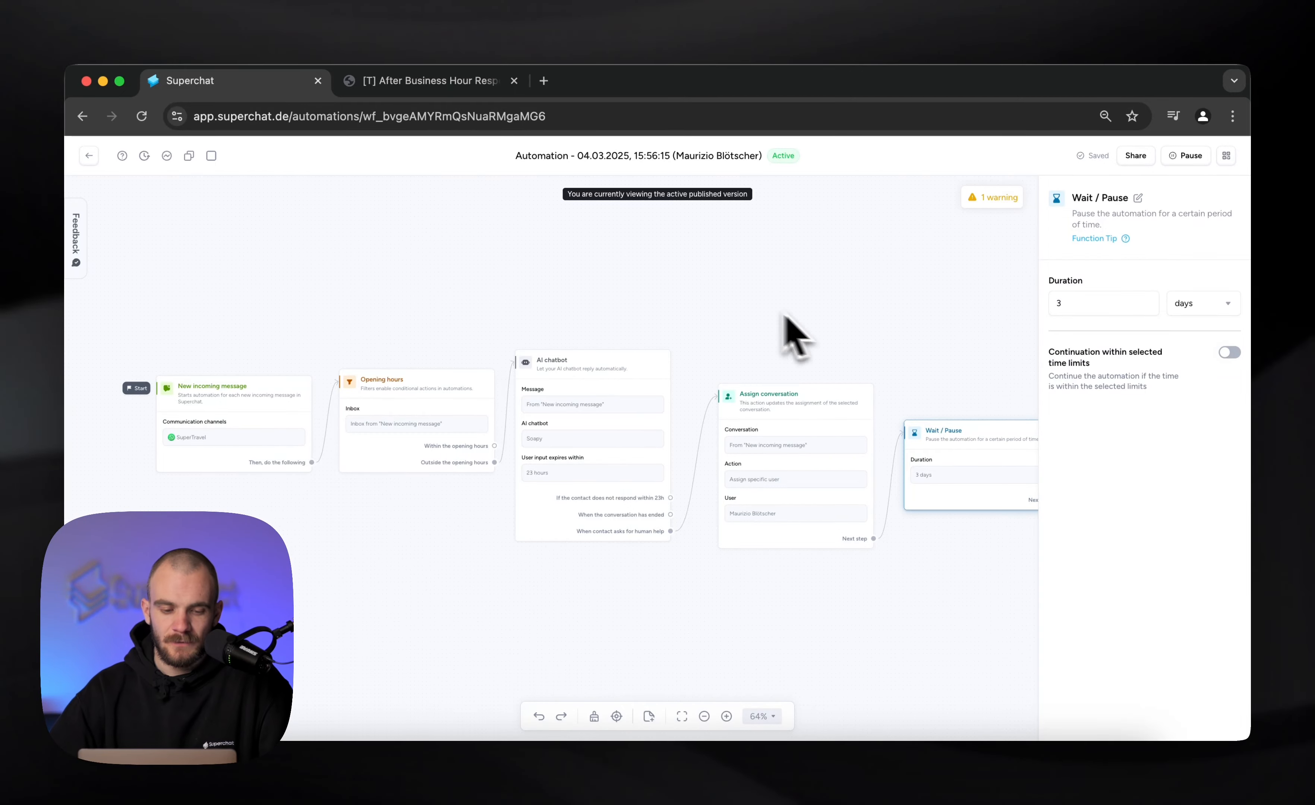
Leave the automation editor and open the inbox to view the incoming WhatsApp conversation
click(88, 157)
click(125, 157)
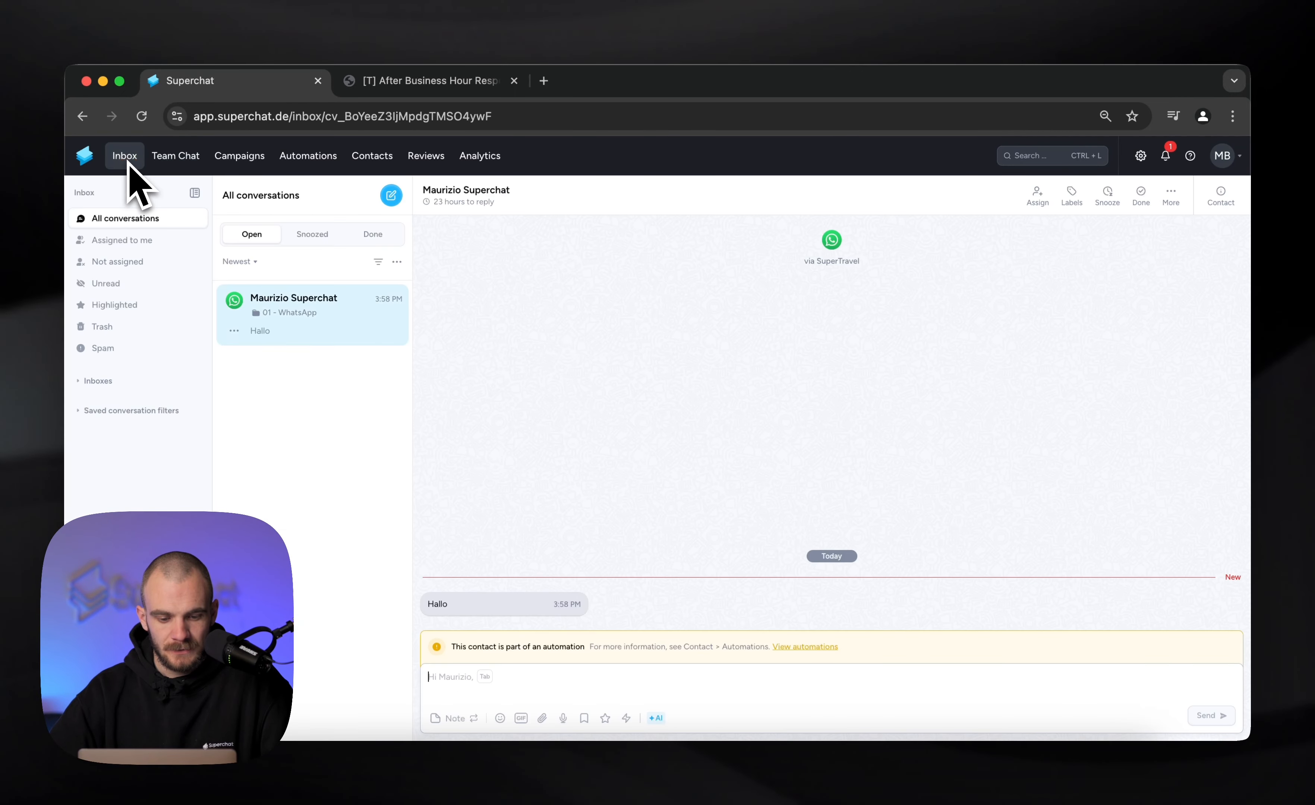